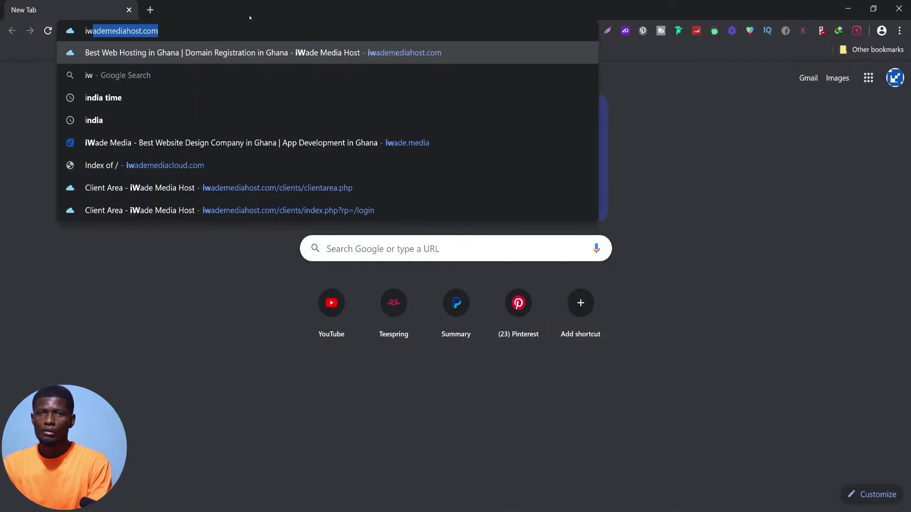
# - Load iwademediahost.com from the address-bar autocomplete
pyautogui.press('Return')
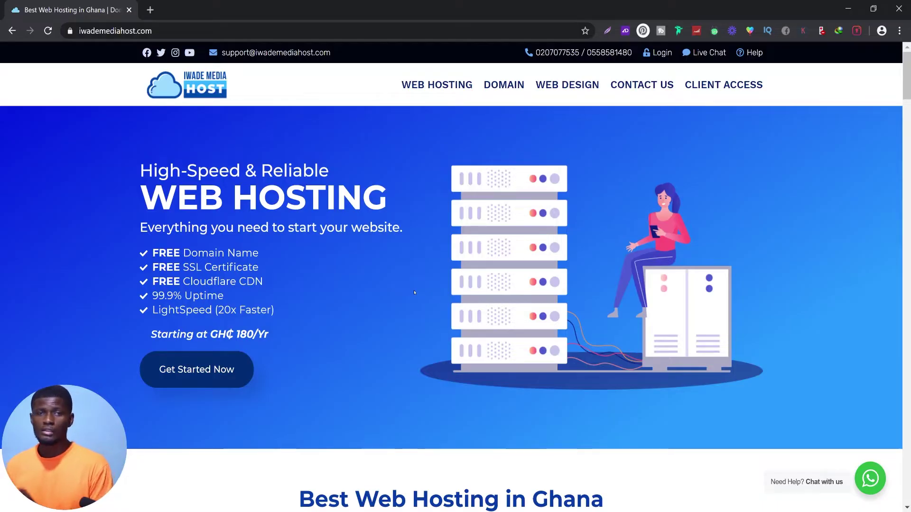
# - Scroll down to the Starter, Pro, Business and Enterprise Cloud cards (₵180 to ₵800 per year)
pyautogui.scroll(-1, 297, 317)
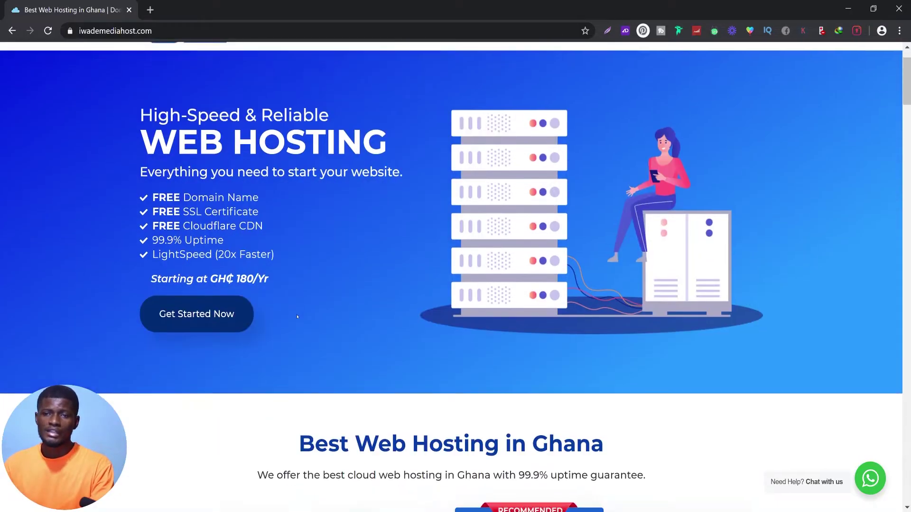
pyautogui.scroll(-2, 297, 317)
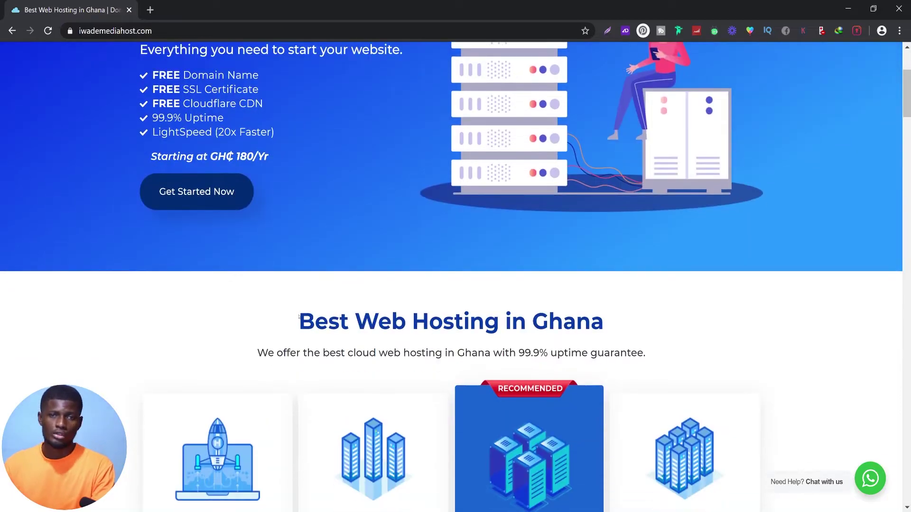
pyautogui.scroll(-4, 299, 317)
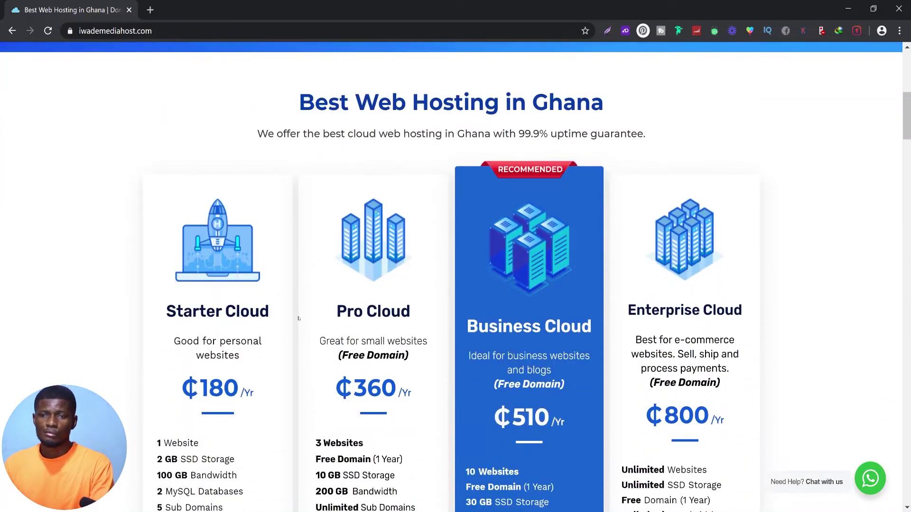
pyautogui.scroll(-1, 284, 318)
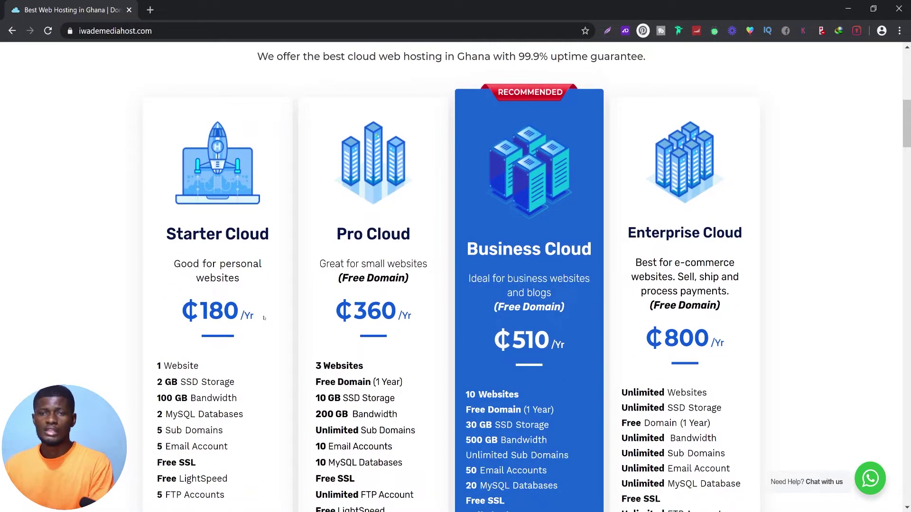
pyautogui.scroll(-1, 270, 284)
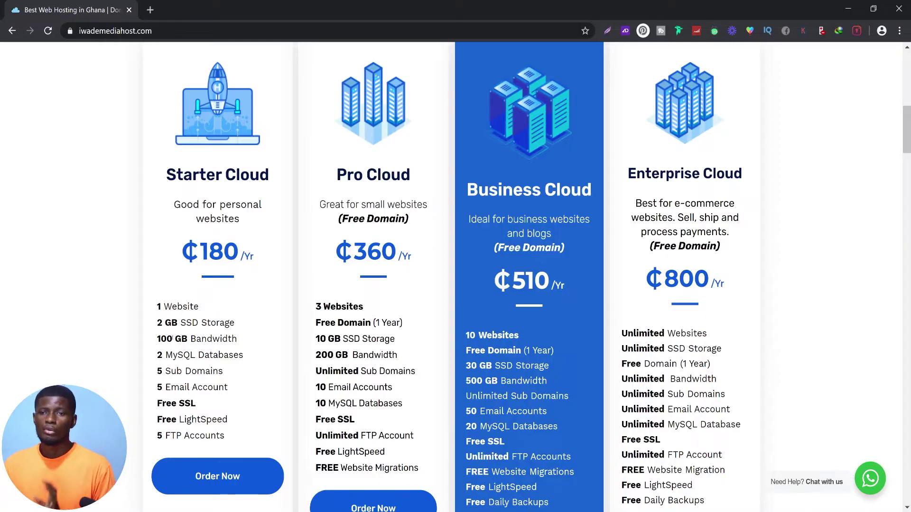
pyautogui.scroll(-1, 200, 310)
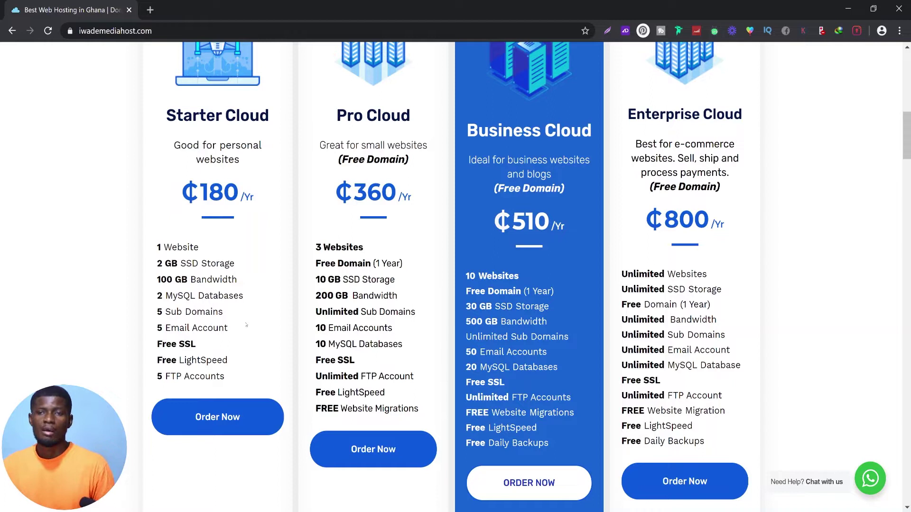
pyautogui.scroll(1, 531, 276)
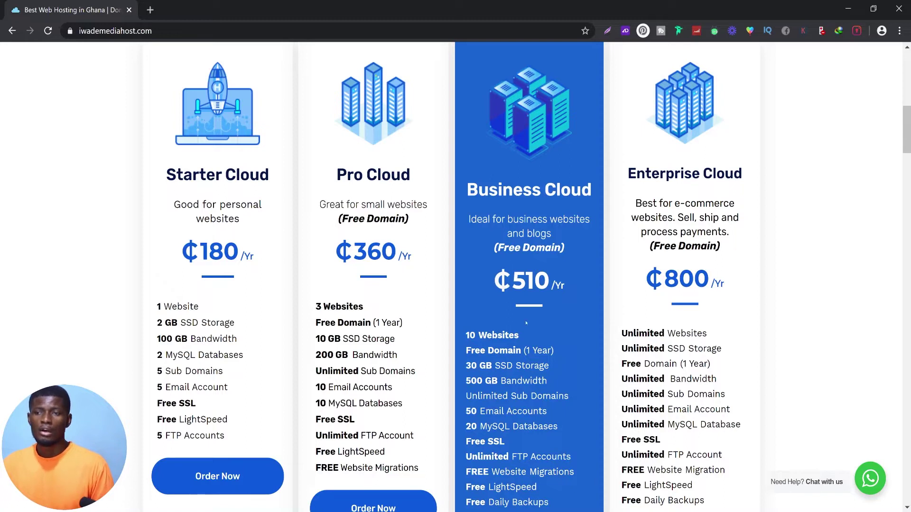
# - Scroll through the four cloud plan cards and back up to the hero banner
pyautogui.scroll(2, 542, 212)
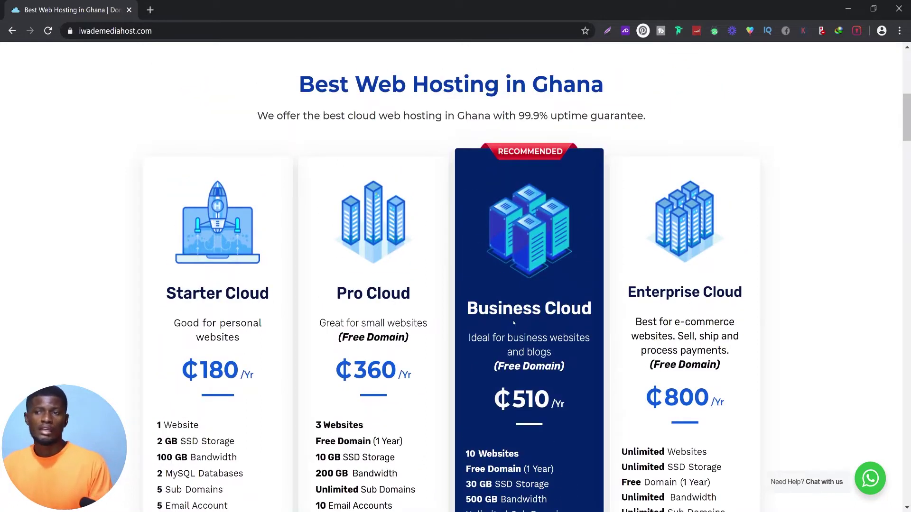
pyautogui.scroll(-1, 565, 367)
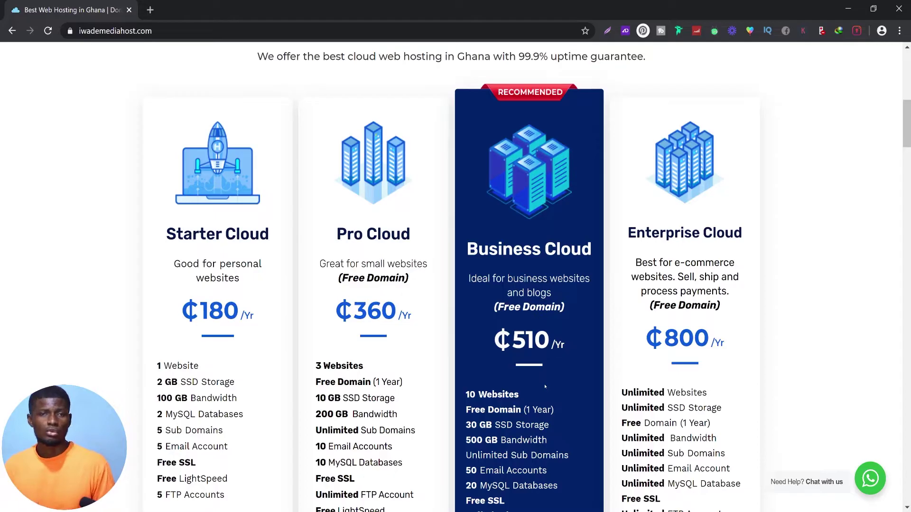
pyautogui.scroll(-1, 545, 387)
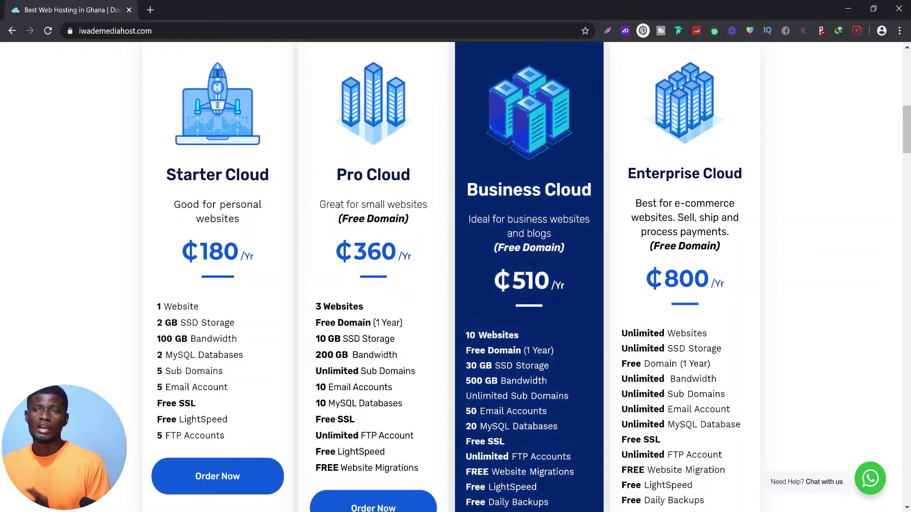
pyautogui.scroll(-1, 529, 275)
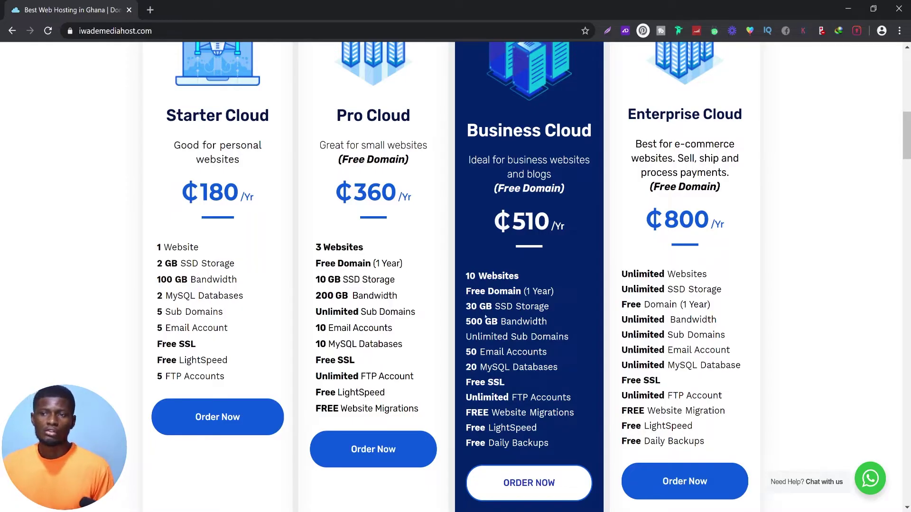
pyautogui.scroll(1, 373, 189)
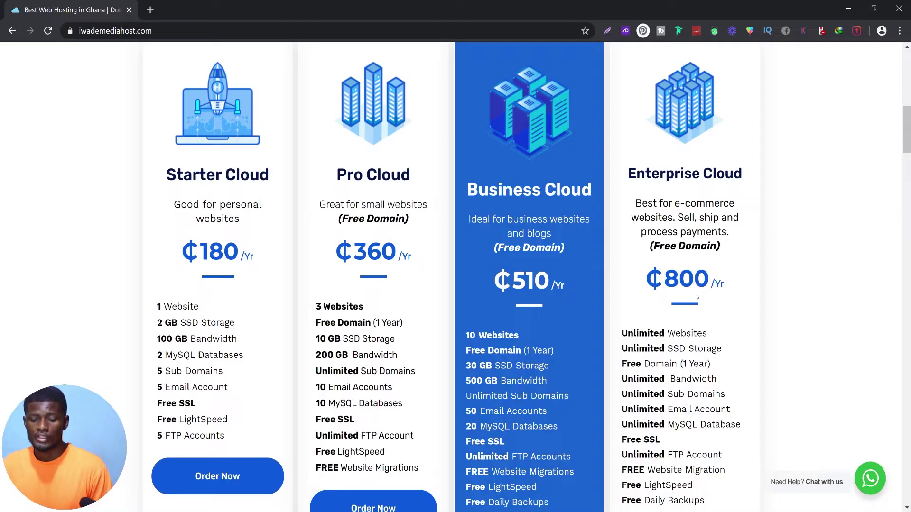
pyautogui.scroll(10, 361, 319)
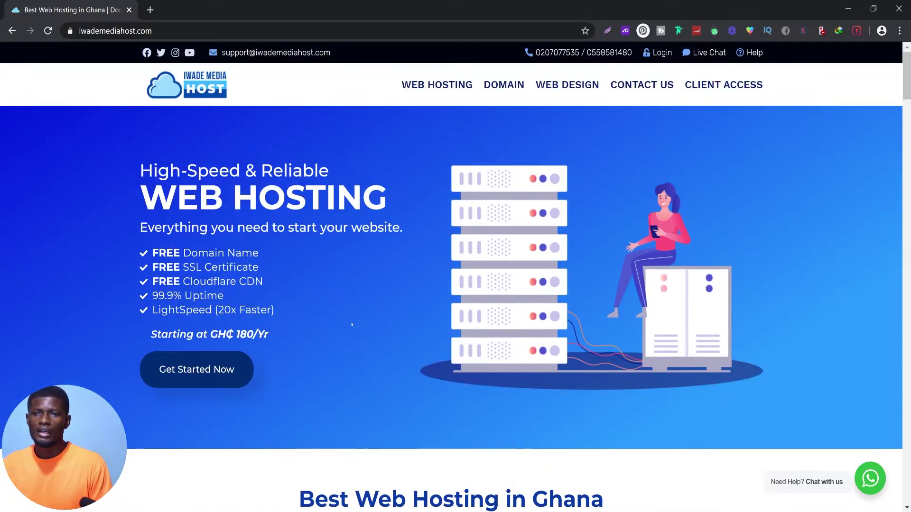
# - Open the web hosting page via Get Started Now and browse its four Cloud plan cards
pyautogui.click(189, 372)
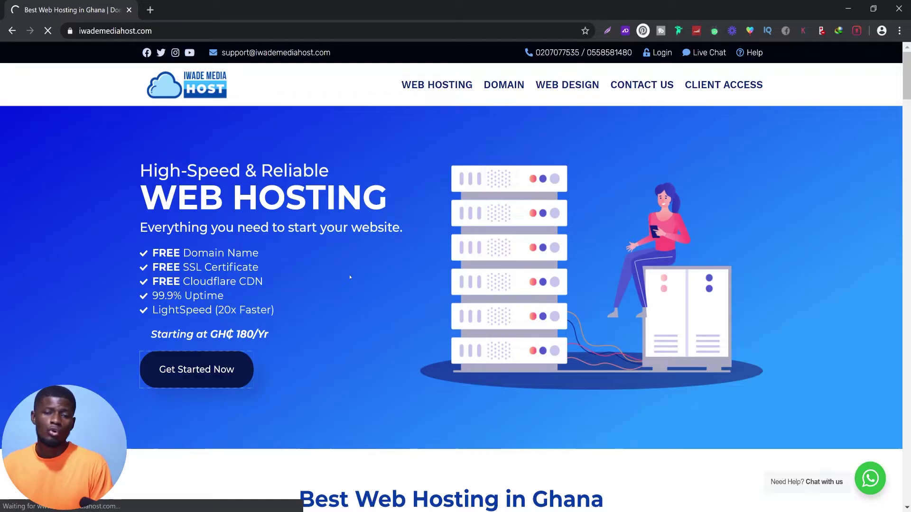
pyautogui.scroll(-8, 396, 259)
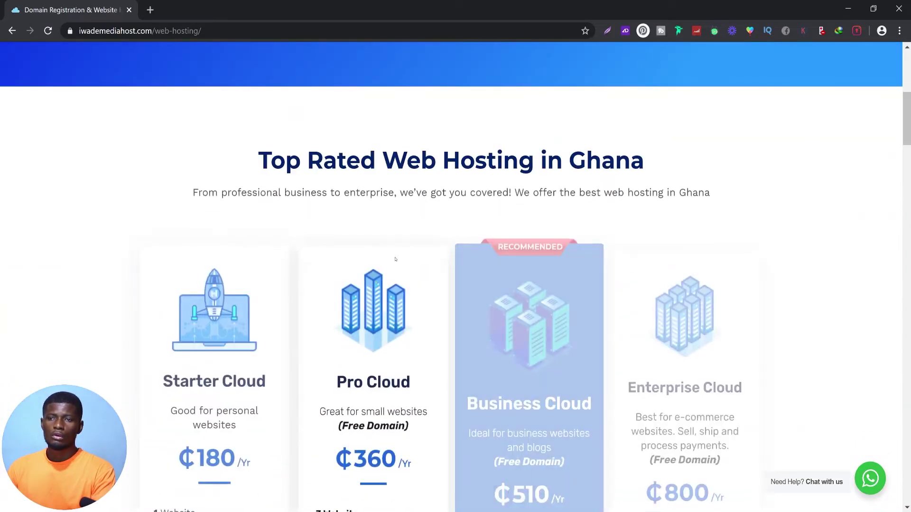
pyautogui.scroll(-6, 395, 259)
pyautogui.scroll(-6, 385, 255)
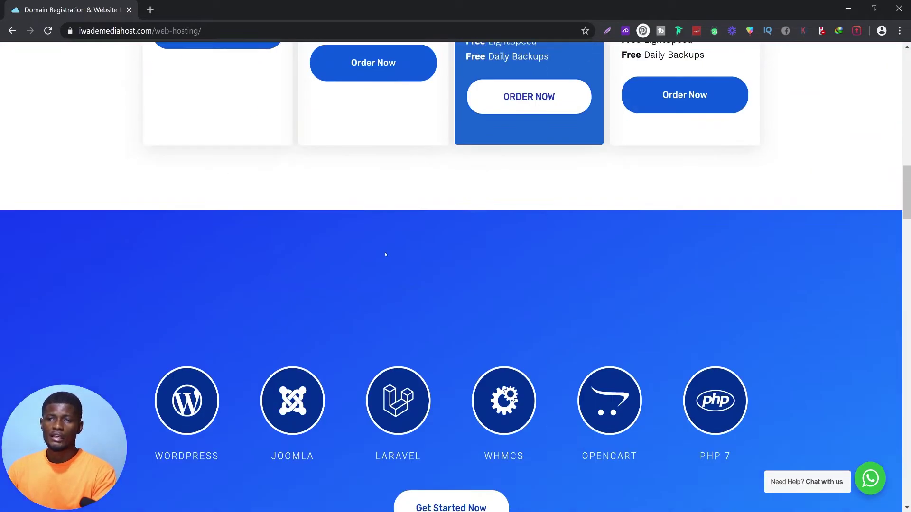
pyautogui.scroll(-1, 386, 254)
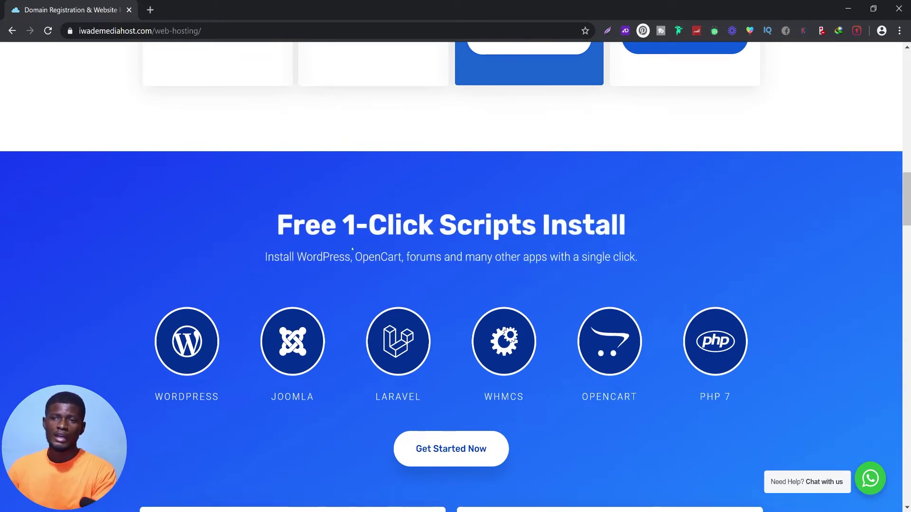
pyautogui.scroll(-1, 352, 249)
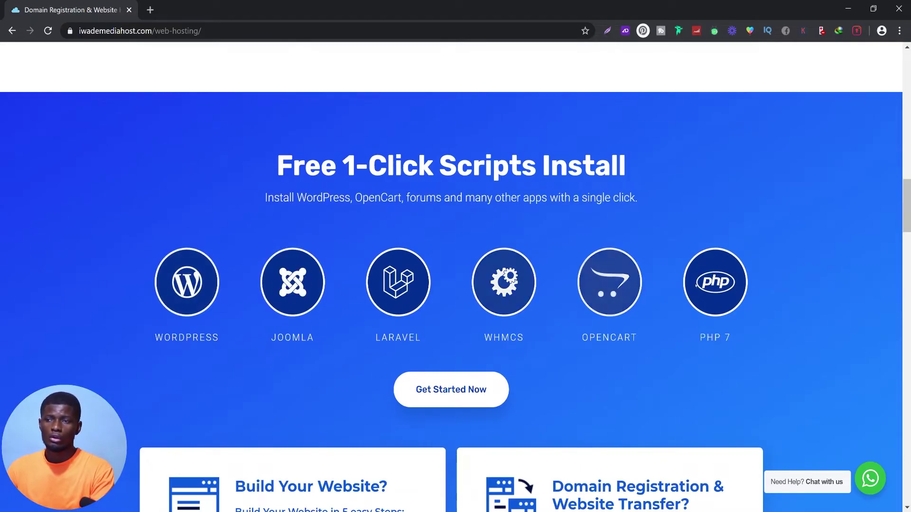
pyautogui.scroll(-5, 232, 257)
pyautogui.scroll(4, 220, 250)
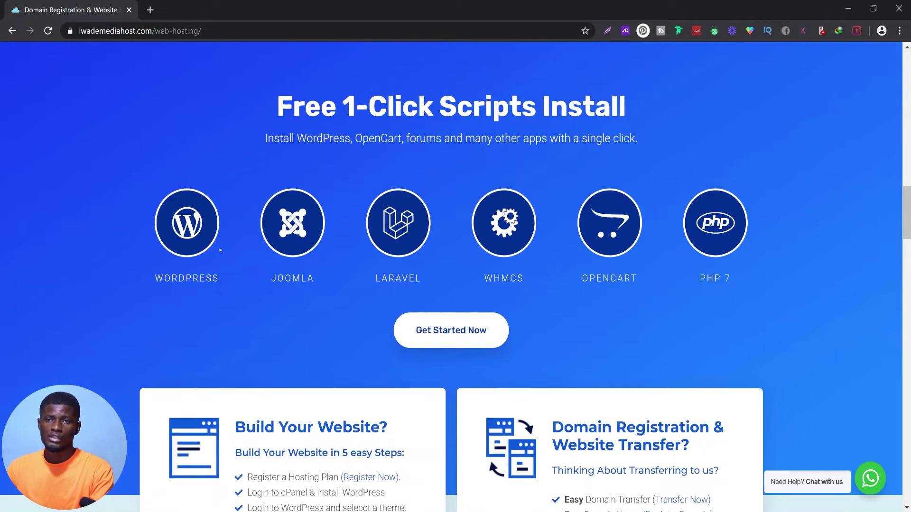
pyautogui.scroll(-3, 290, 244)
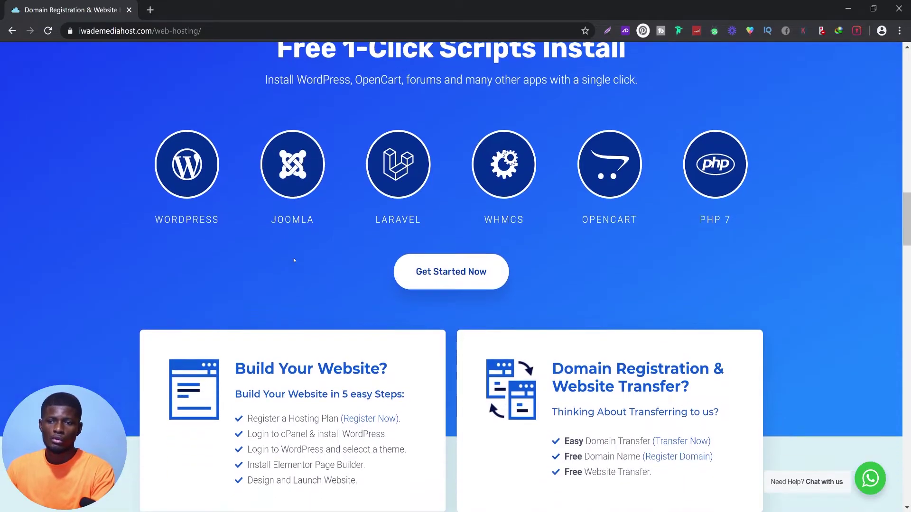
pyautogui.scroll(-9, 312, 251)
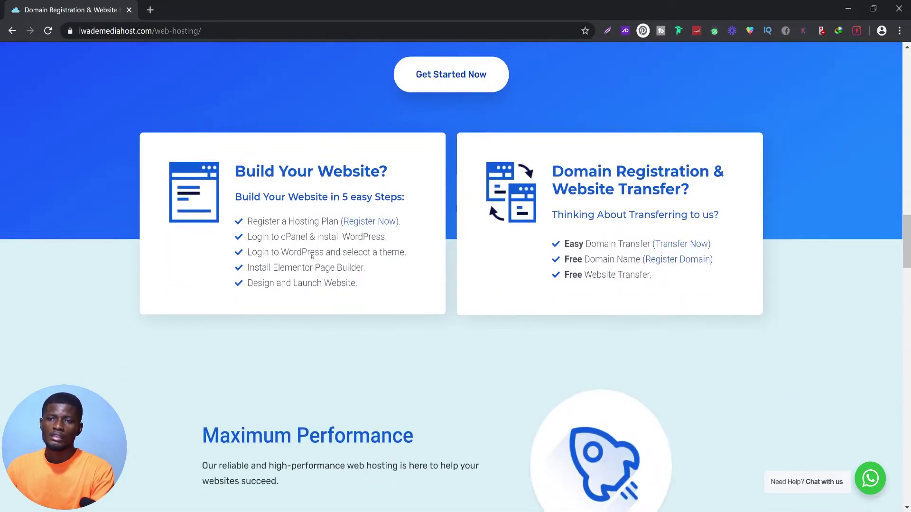
pyautogui.scroll(20, 312, 256)
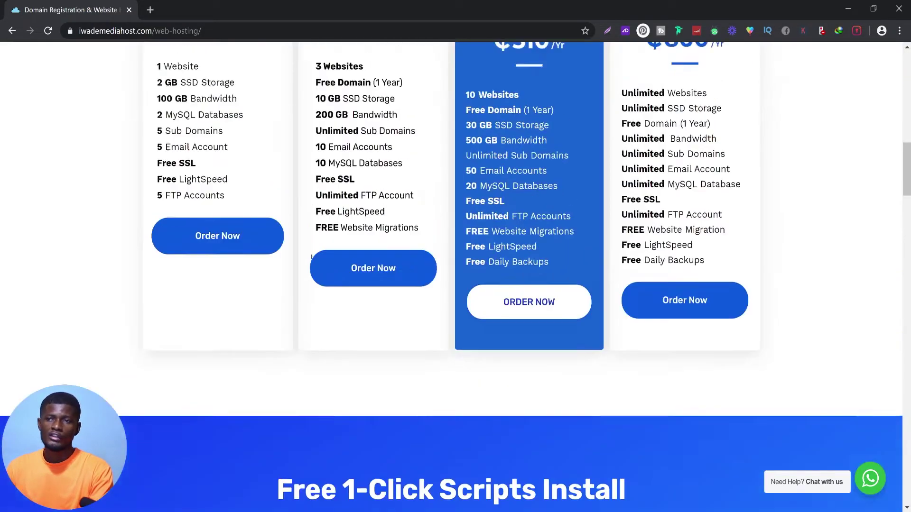
pyautogui.scroll(-2, 312, 257)
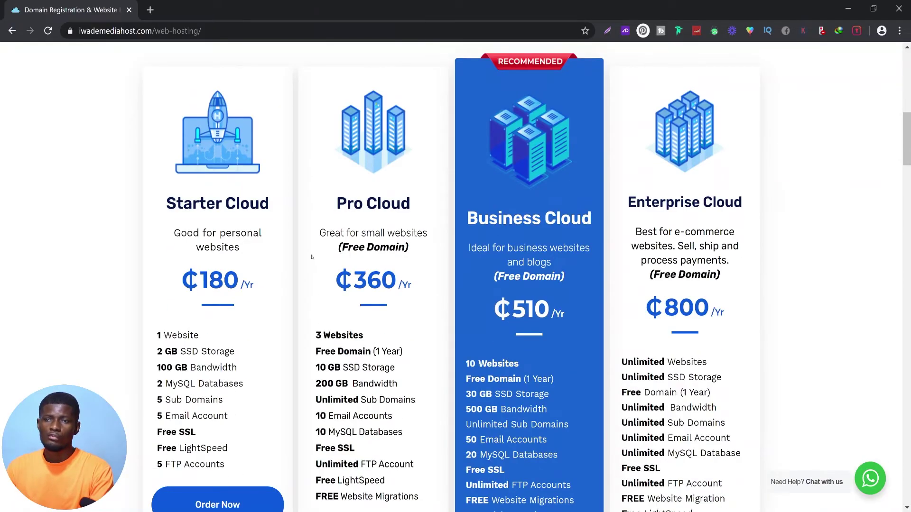
pyautogui.scroll(-1, 312, 256)
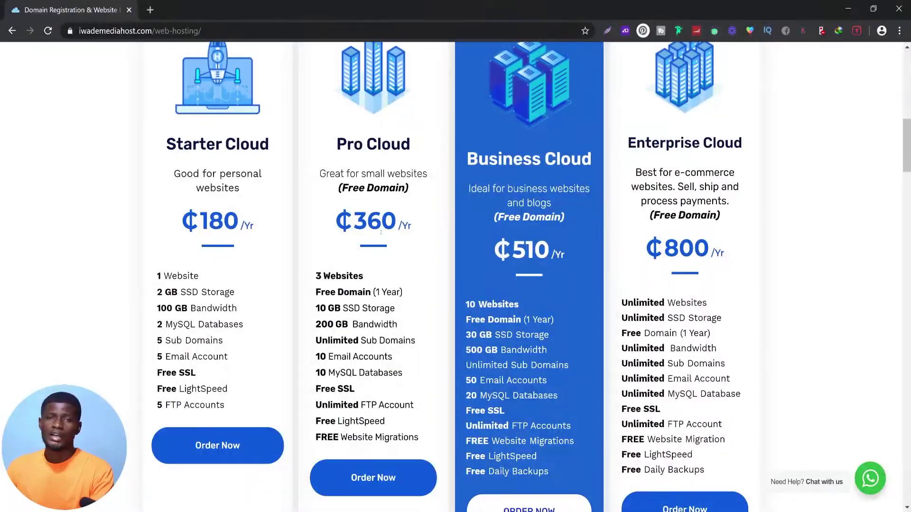
pyautogui.click(367, 479)
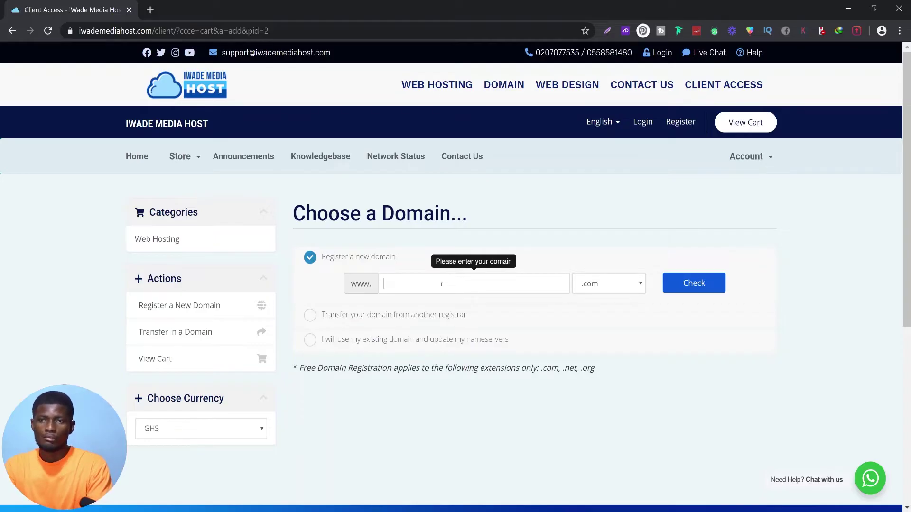
pyautogui.write('iwade')
pyautogui.press('Down')
pyautogui.press('Down')
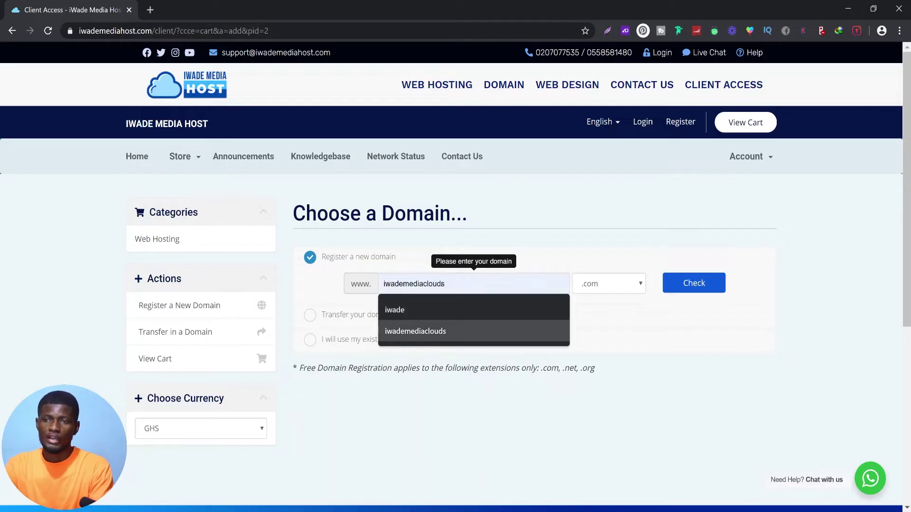
pyautogui.press('Return')
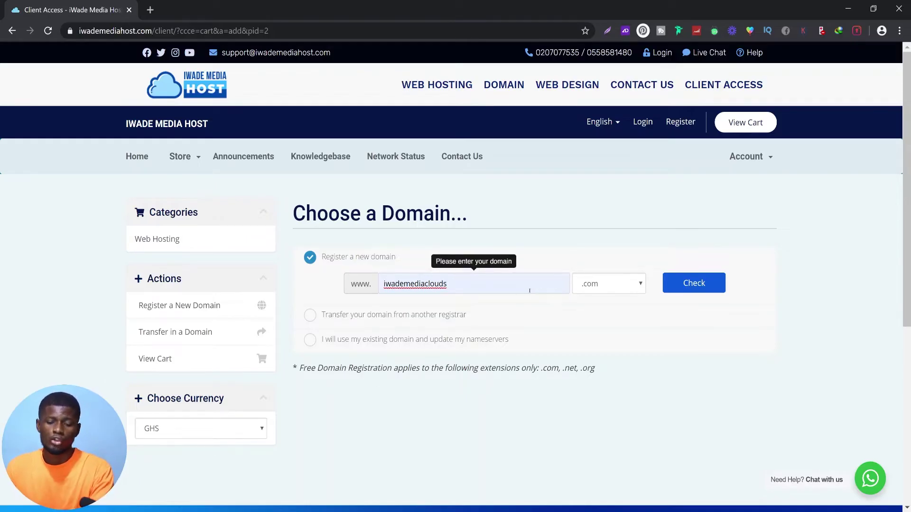
pyautogui.press('Return')
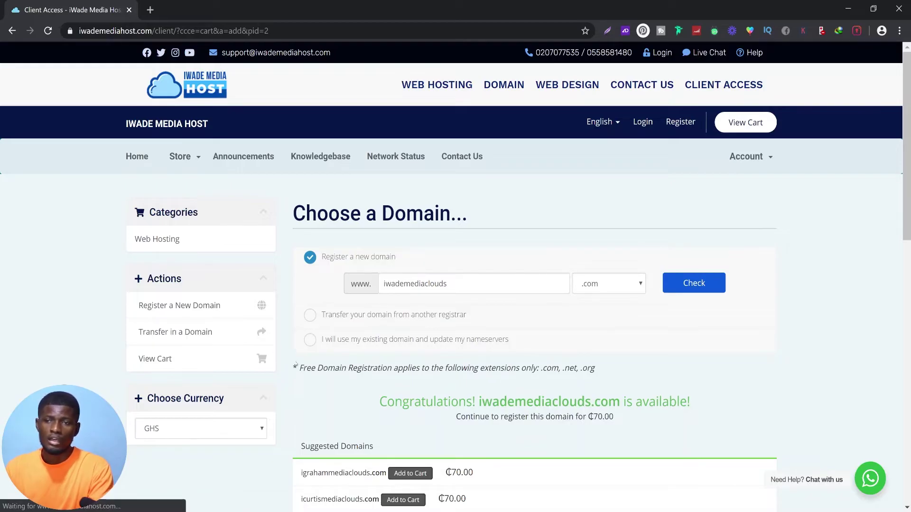
pyautogui.moveTo(294, 368); pyautogui.dragTo(572, 368)
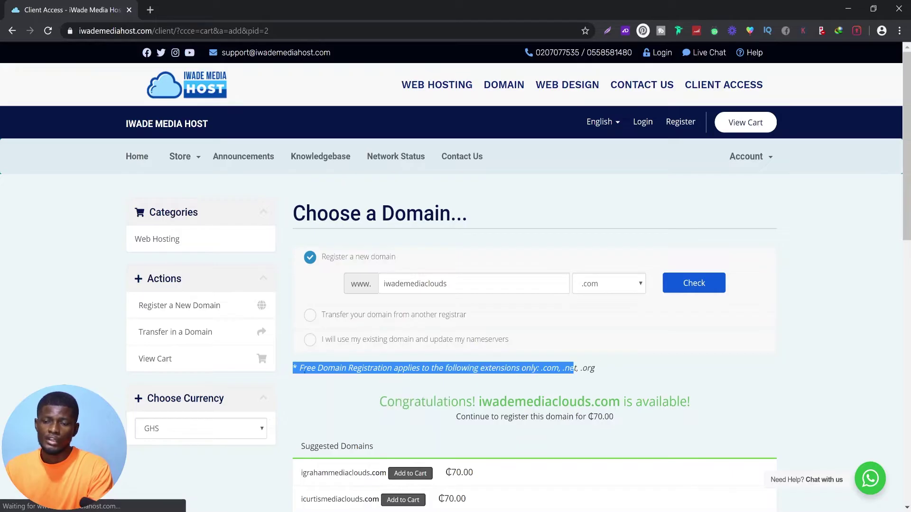
pyautogui.click(572, 369)
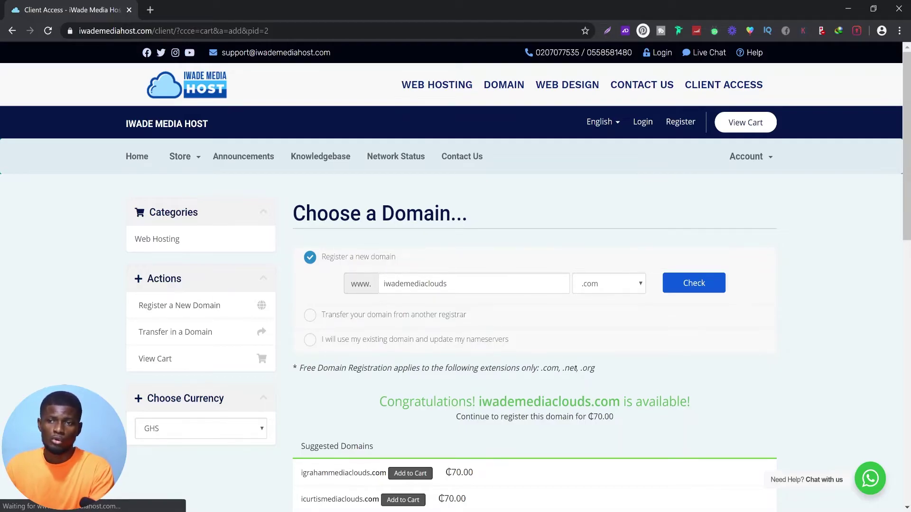
pyautogui.click(363, 315)
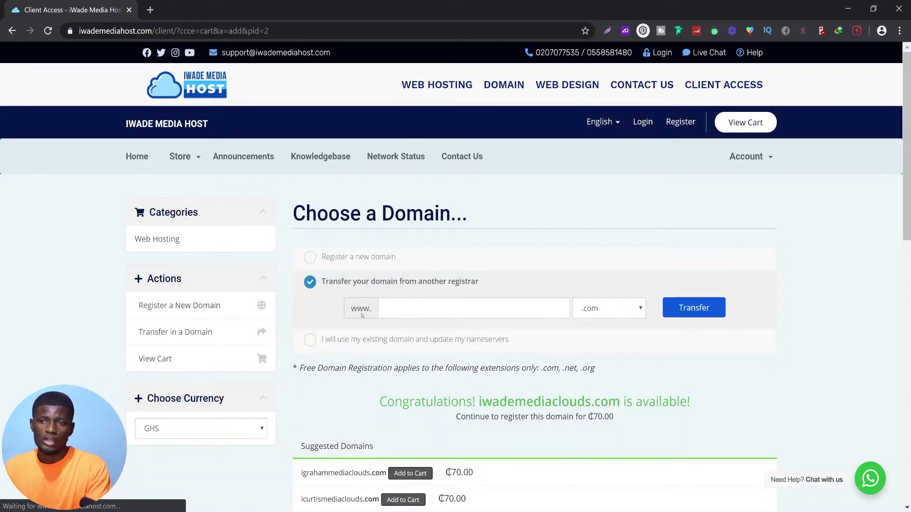
pyautogui.click(404, 308)
pyautogui.write('paakwear')
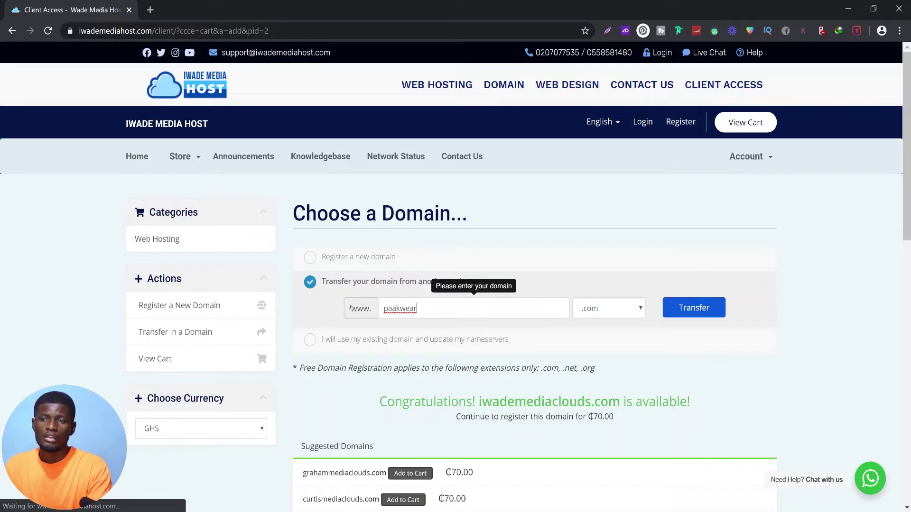
pyautogui.click(349, 341)
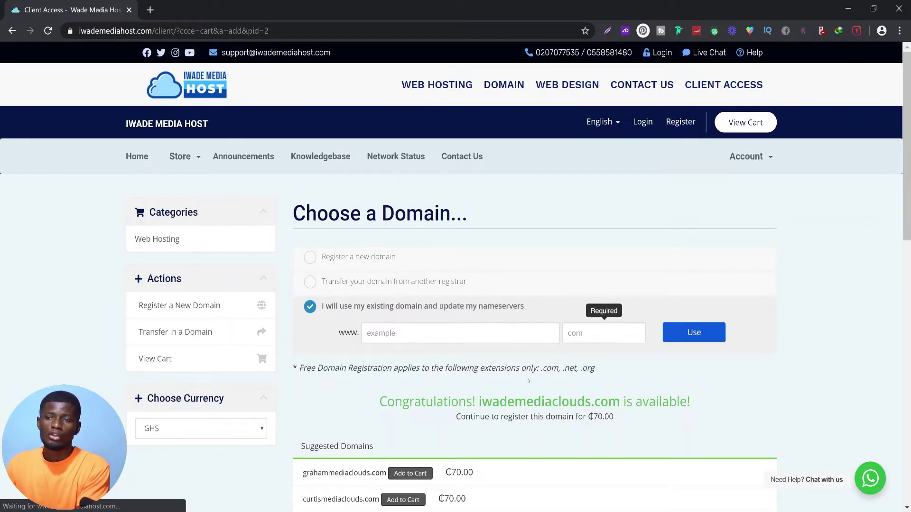
pyautogui.click(410, 339)
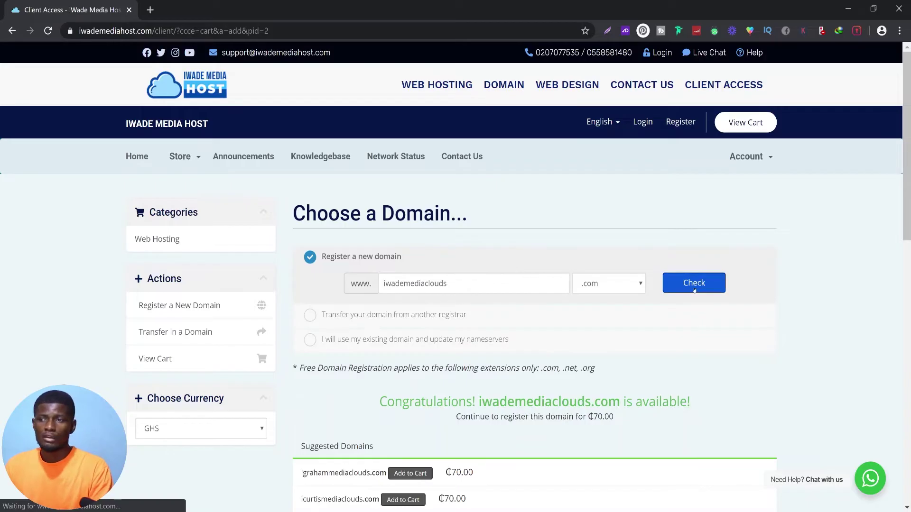
# - Continue with the chosen iwademediaclouds.com domain to the Pro Cloud configuration
pyautogui.scroll(-10, 529, 414)
pyautogui.scroll(-3, 529, 414)
pyautogui.click(525, 147)
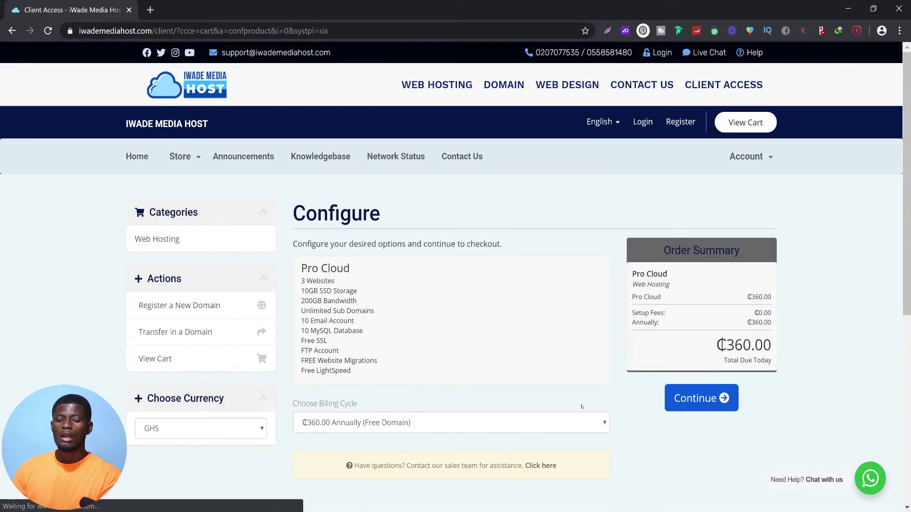
# - Try Biennially billing, then settle on ₵360.00 Annually (Free Domain) and continue
pyautogui.scroll(-1, 399, 365)
pyautogui.click(399, 365)
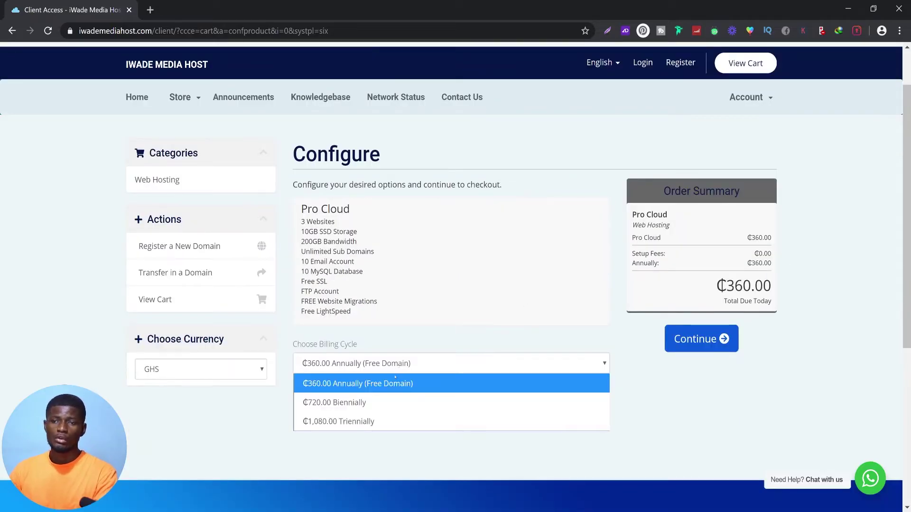
pyautogui.click(386, 403)
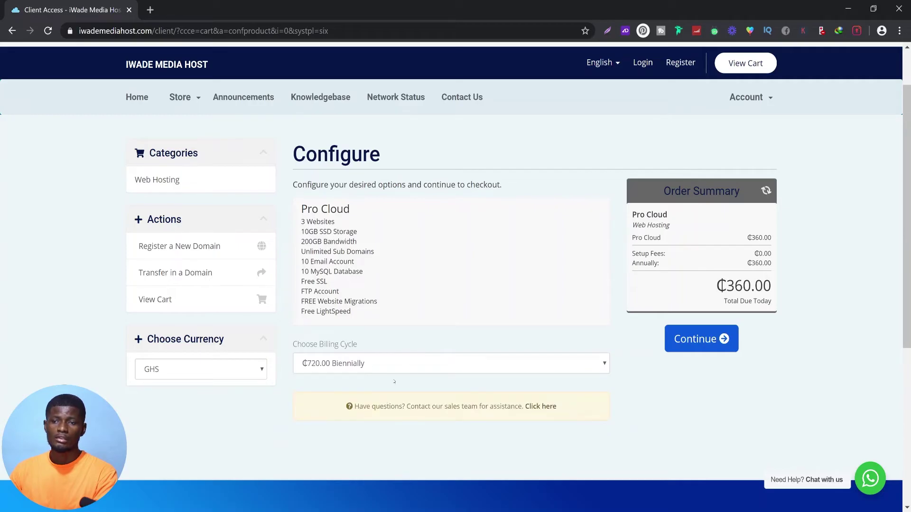
pyautogui.click(398, 363)
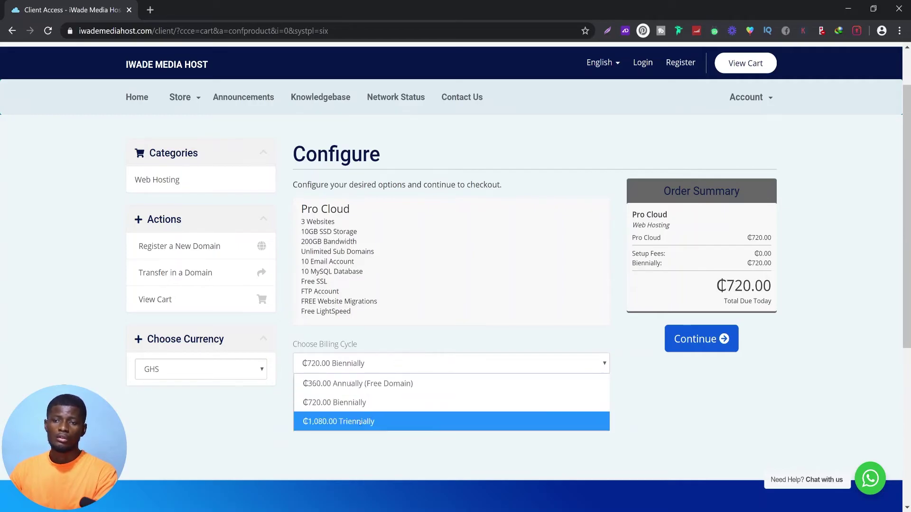
pyautogui.click(341, 402)
pyautogui.doubleClick(468, 371)
pyautogui.click(460, 371)
pyautogui.click(456, 383)
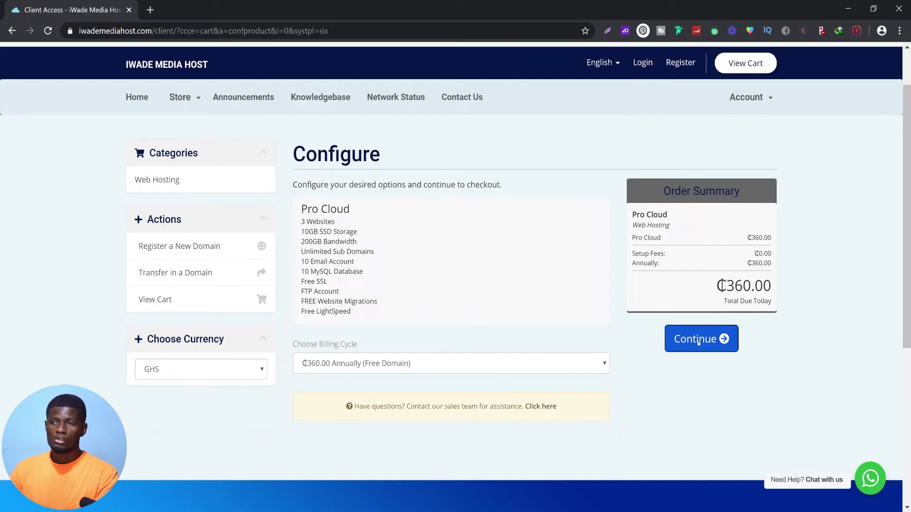
pyautogui.click(698, 342)
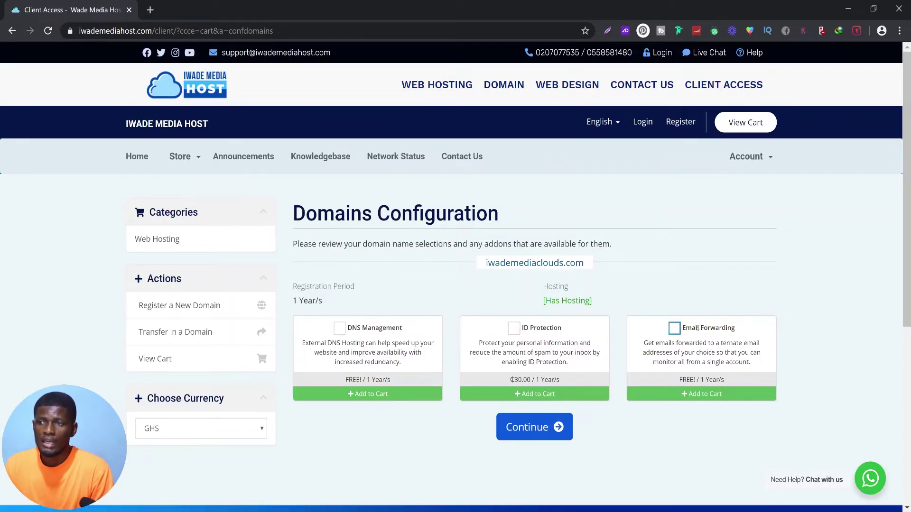
# - Leave ID Protection off for iwademediaclouds.com and proceed to Review & Checkout
pyautogui.click(514, 329)
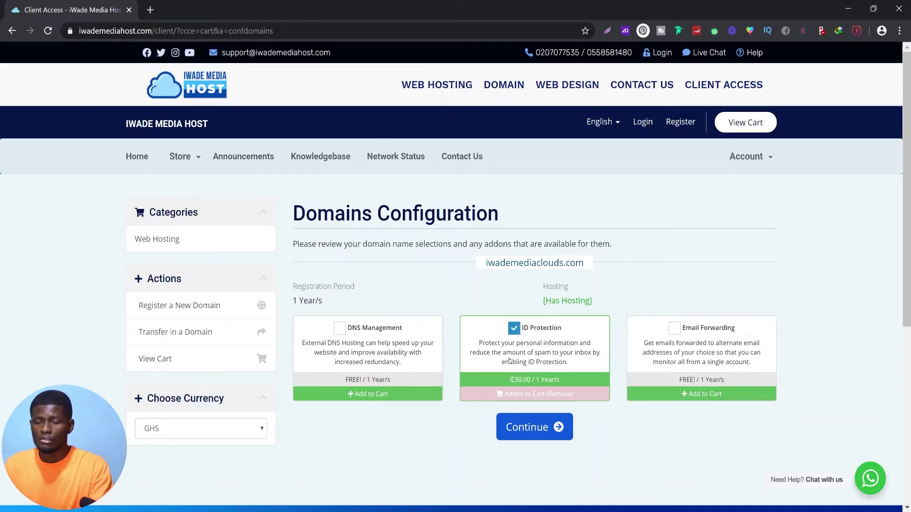
pyautogui.click(513, 331)
pyautogui.click(513, 331)
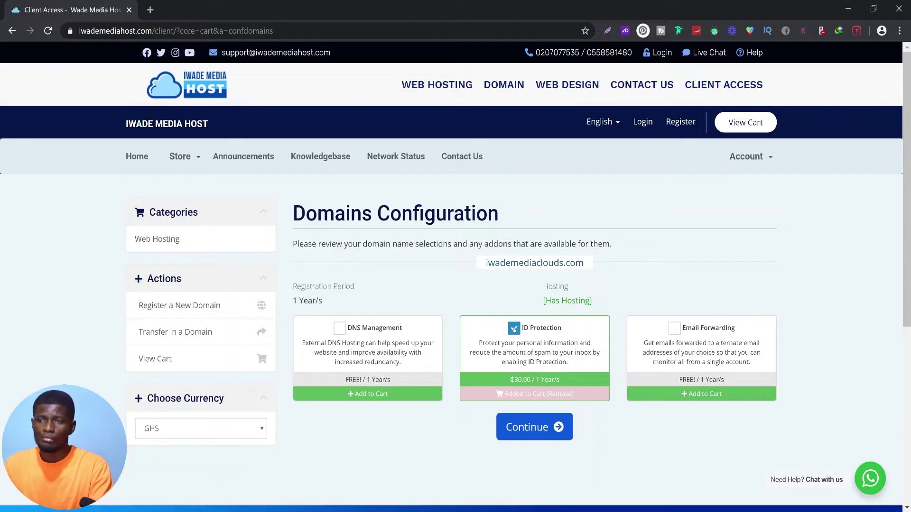
pyautogui.click(514, 326)
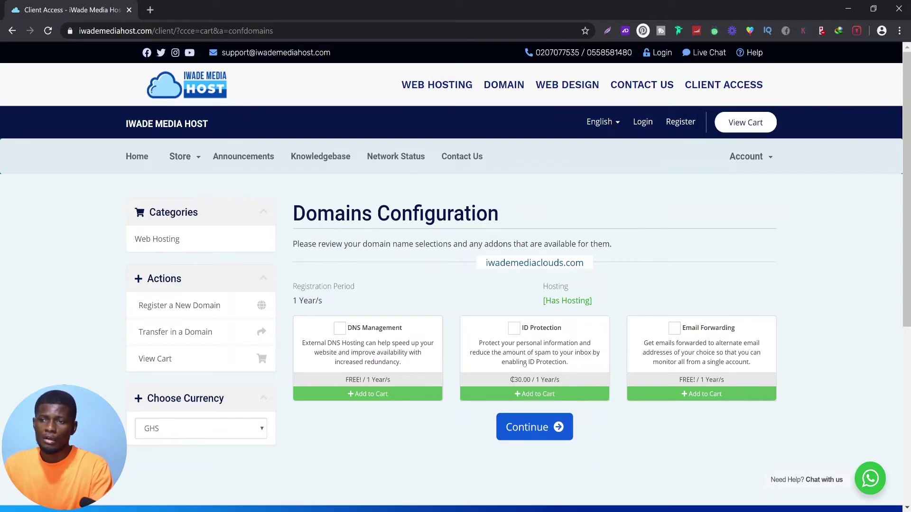
pyautogui.click(530, 427)
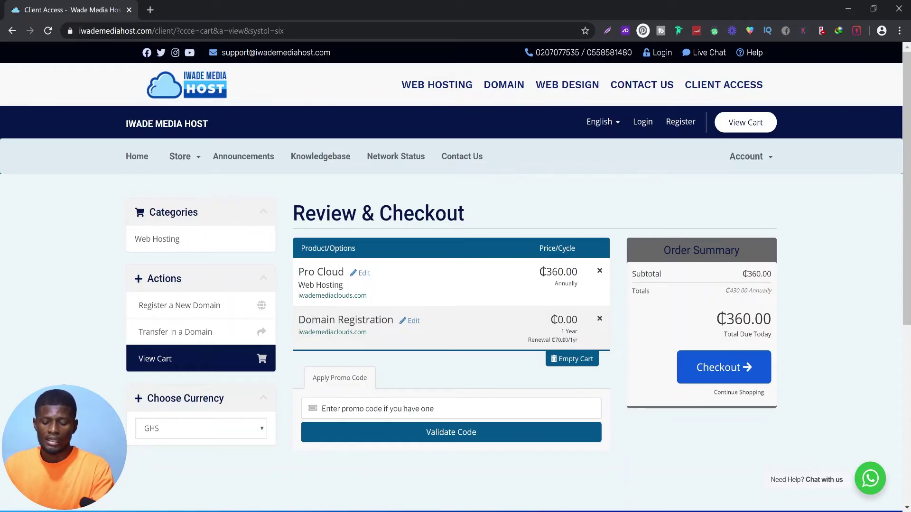
# - Proceed to checkout with the ₵360.00 order
pyautogui.click(709, 359)
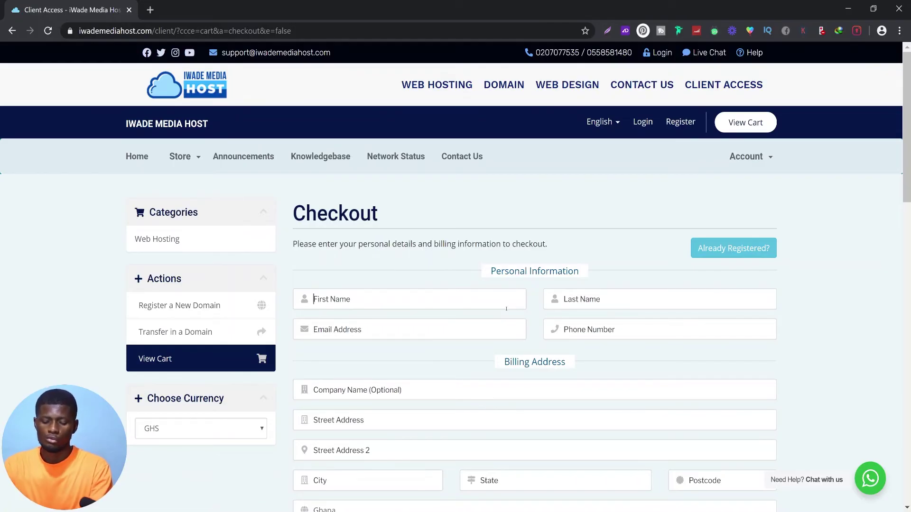
# - Autofill the checkout personal details from the browser's saved suggestion
pyautogui.click(506, 307)
pyautogui.write('Ben')
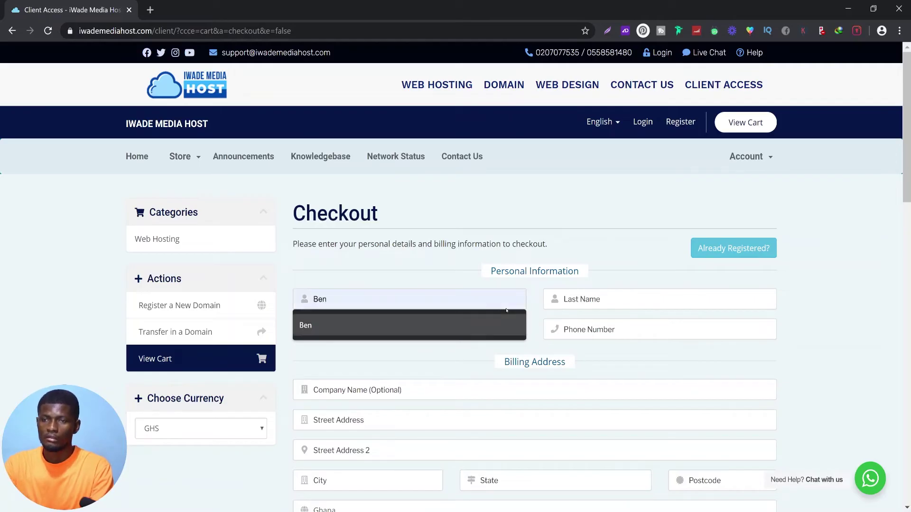
pyautogui.click(506, 324)
pyautogui.scroll(-9, 502, 373)
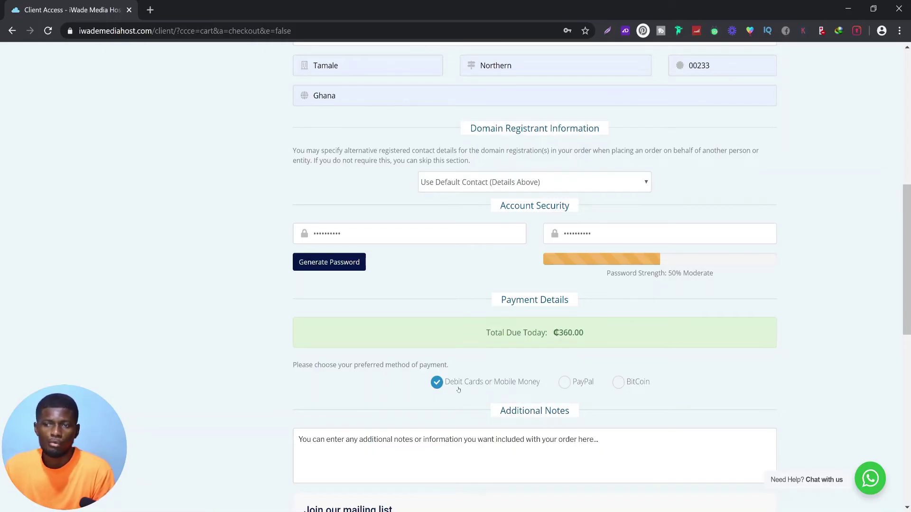
# - Choose Debit Cards or Mobile Money as payment method and complete the order
pyautogui.click(564, 383)
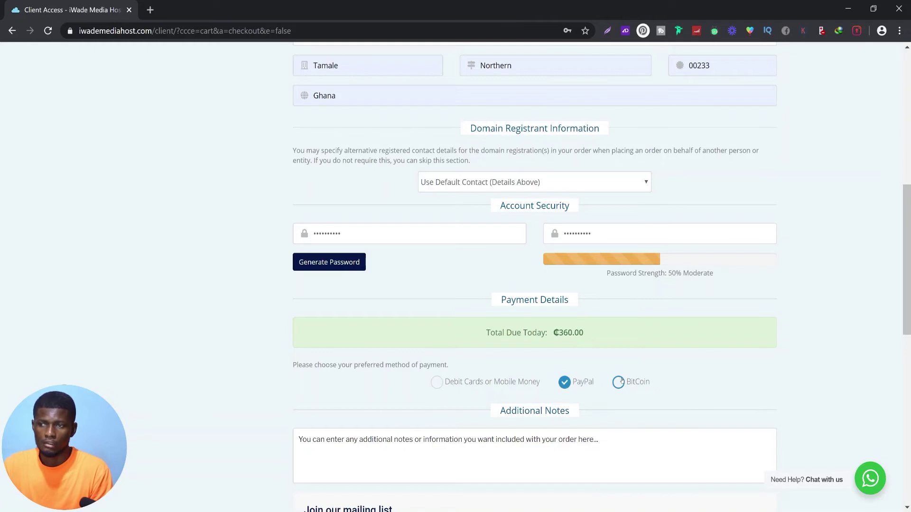
pyautogui.click(620, 382)
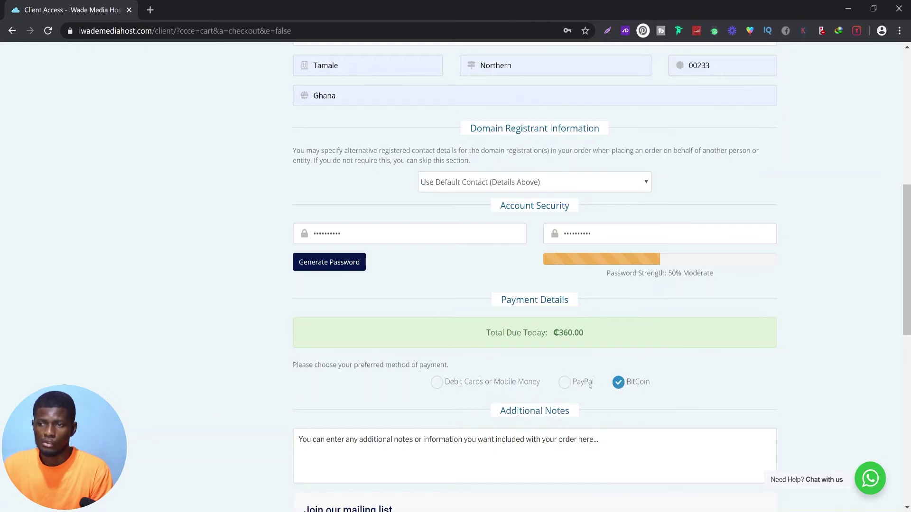
pyautogui.click(481, 382)
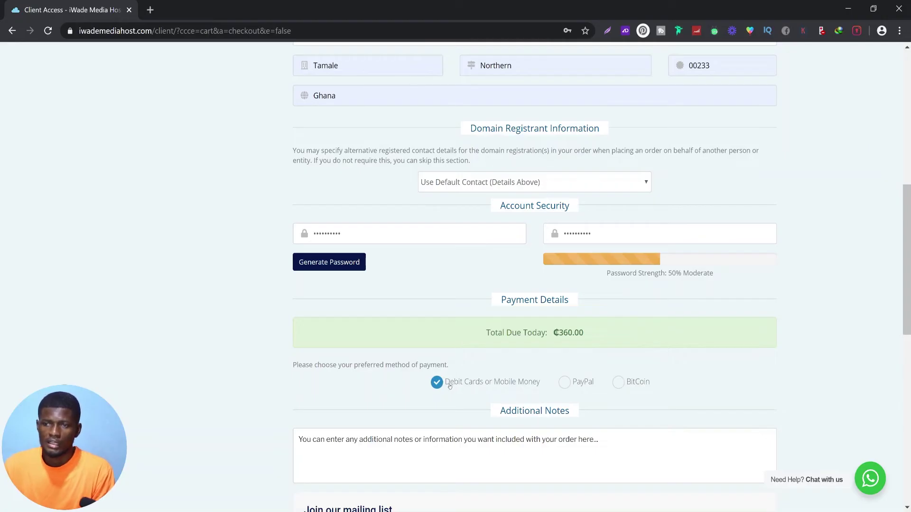
pyautogui.scroll(-3, 464, 397)
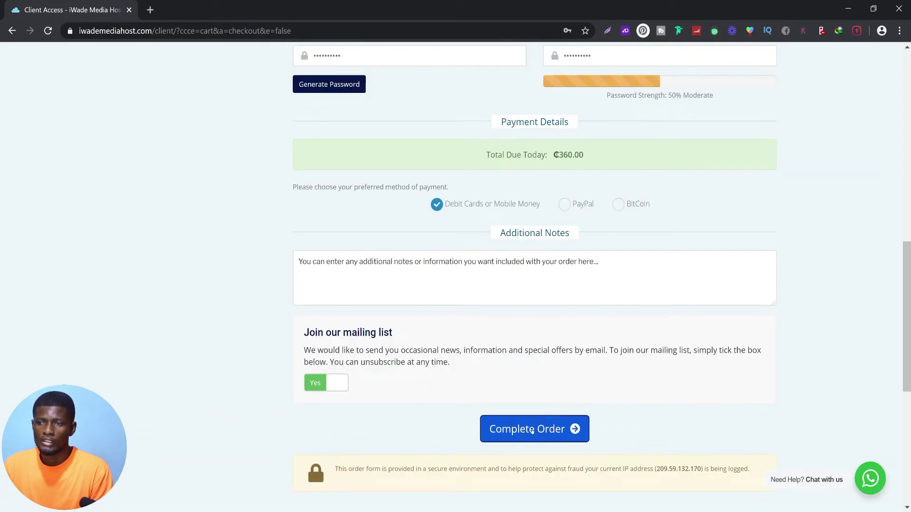
pyautogui.click(532, 430)
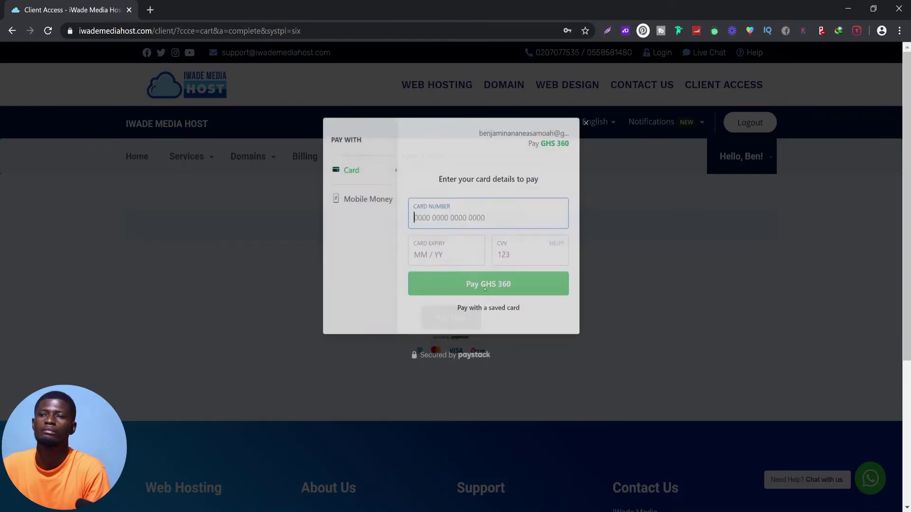
# - Pay via Paystack Mobile Money with Vodafone, pasting the saved phone number
pyautogui.click(483, 281)
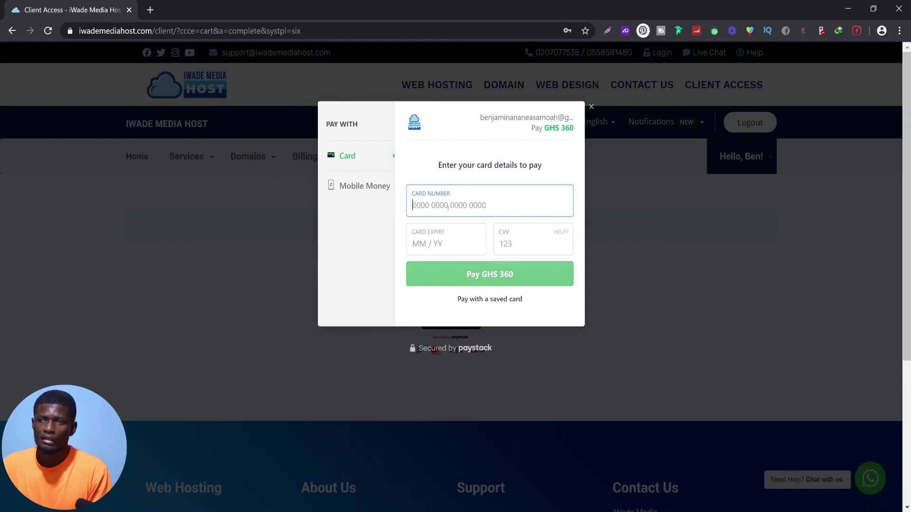
pyautogui.click(360, 187)
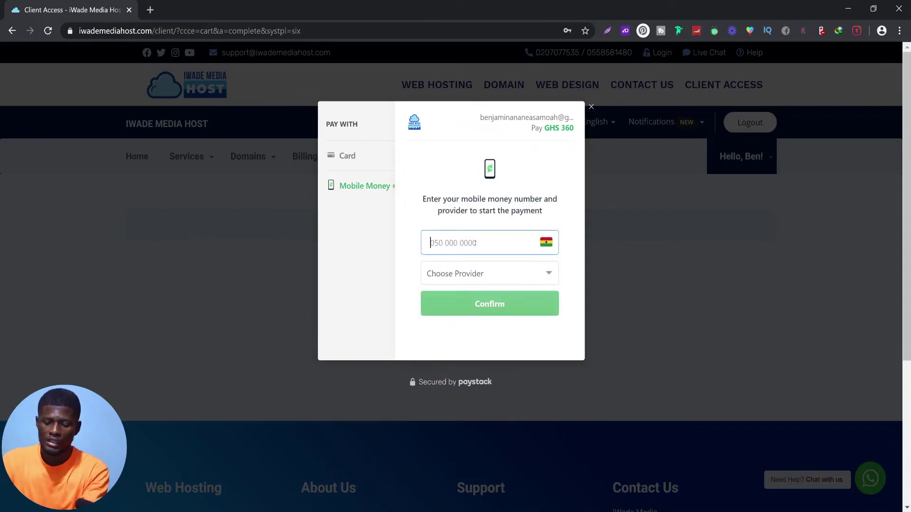
pyautogui.hotkey('ctrl', 'v')
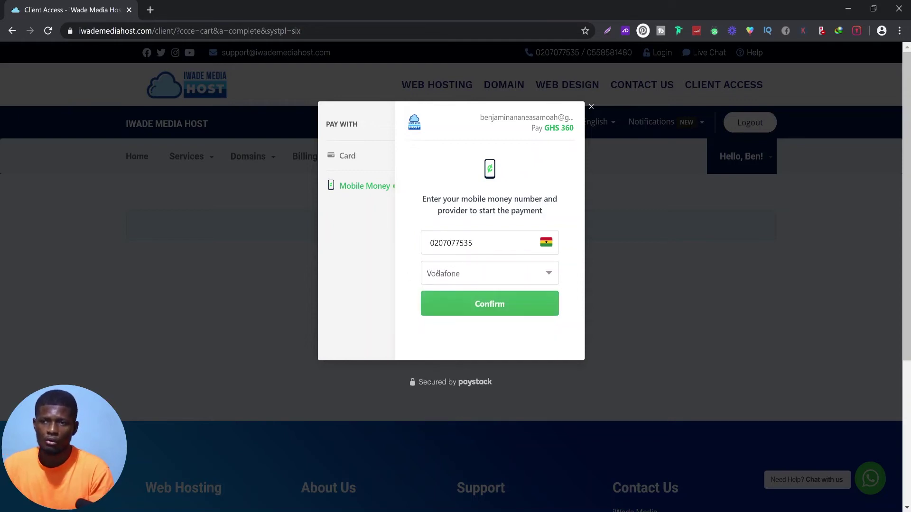
pyautogui.click(438, 271)
pyautogui.click(438, 272)
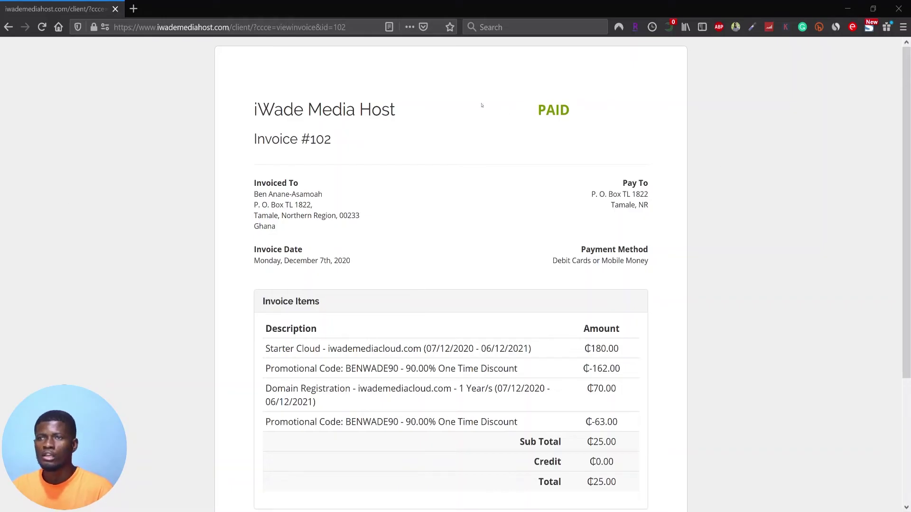
# - Return from the paid invoice to the client area, then switch to the Gmail inbox
pyautogui.scroll(-5, 491, 172)
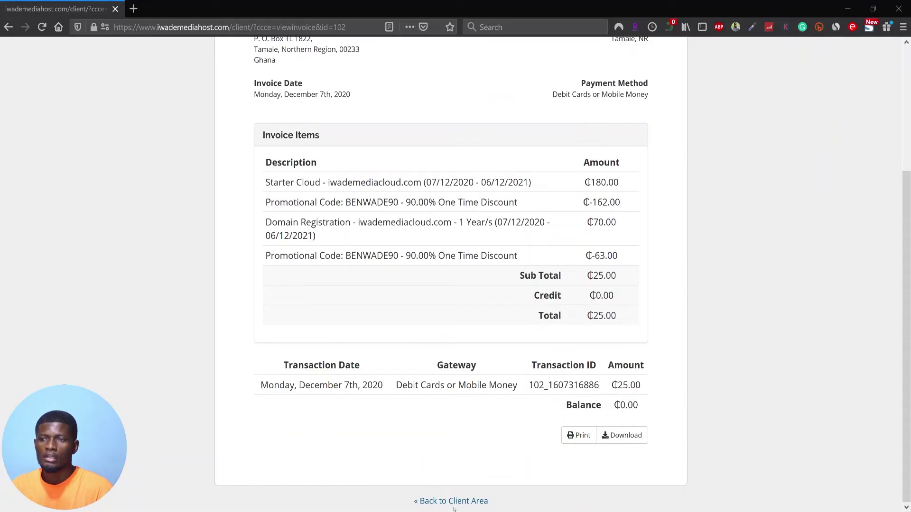
pyautogui.click(449, 501)
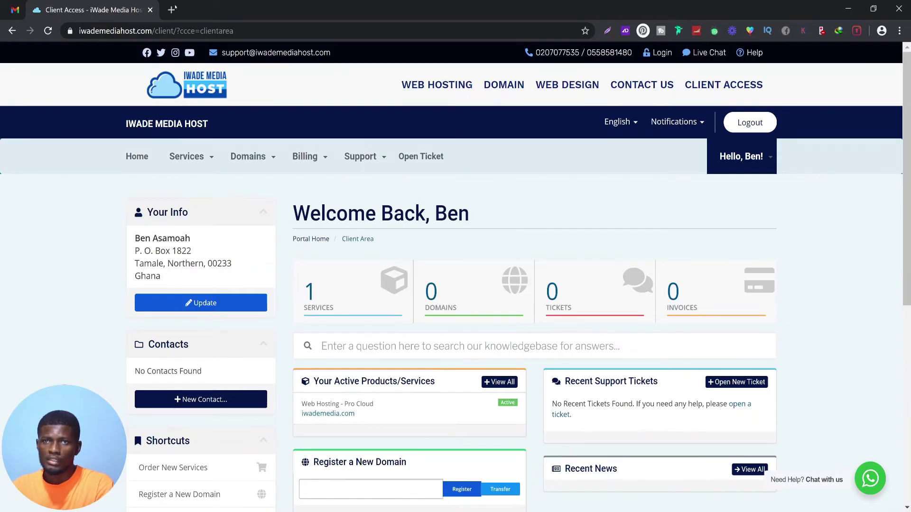
pyautogui.click(2, 3)
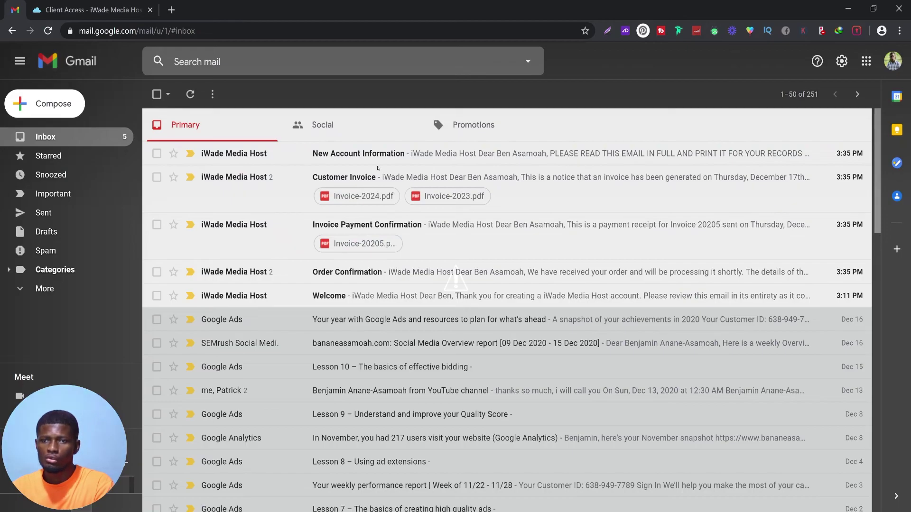
# - Enlarge the Gmail inbox and read the Welcome email, then return to the inbox
pyautogui.hotkey('ctrl', '+')
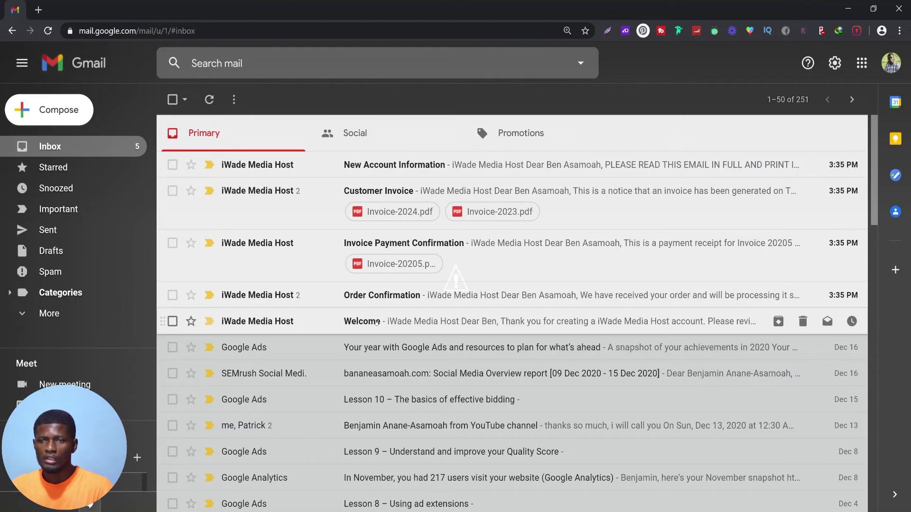
pyautogui.click(377, 322)
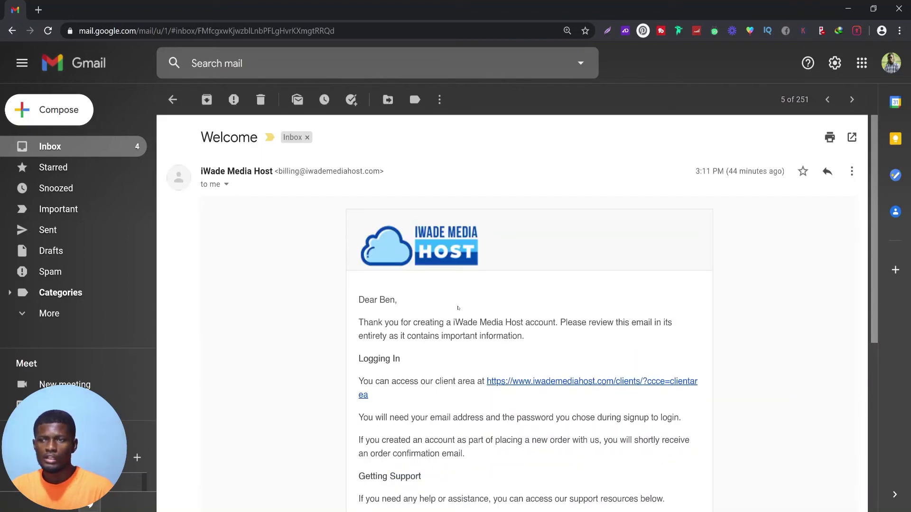
pyautogui.scroll(-5, 458, 308)
pyautogui.scroll(5, 458, 308)
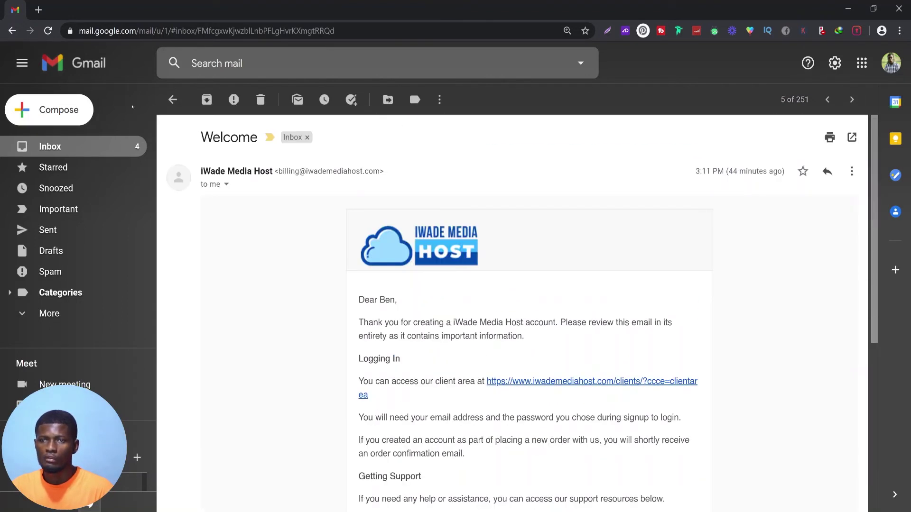
pyautogui.click(172, 99)
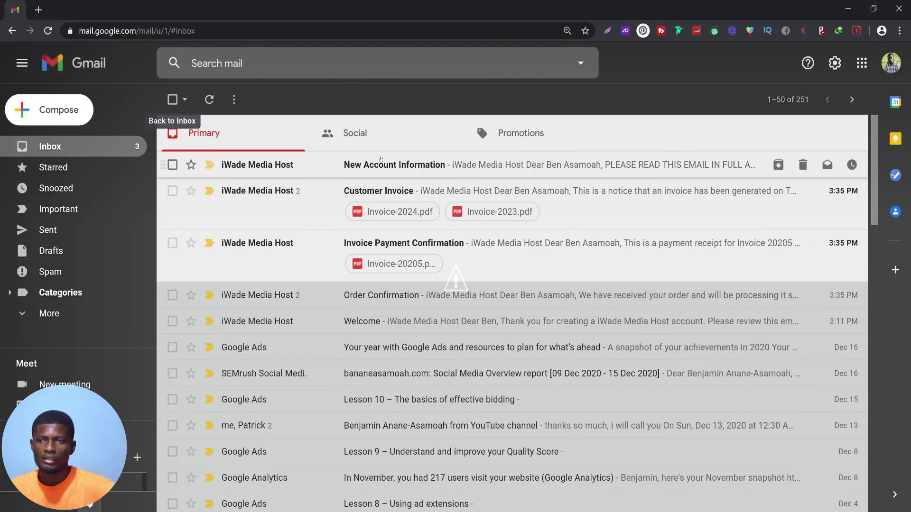
# - Read the New Account Information email's login and server details, then go back
pyautogui.click(379, 159)
pyautogui.scroll(-5, 464, 288)
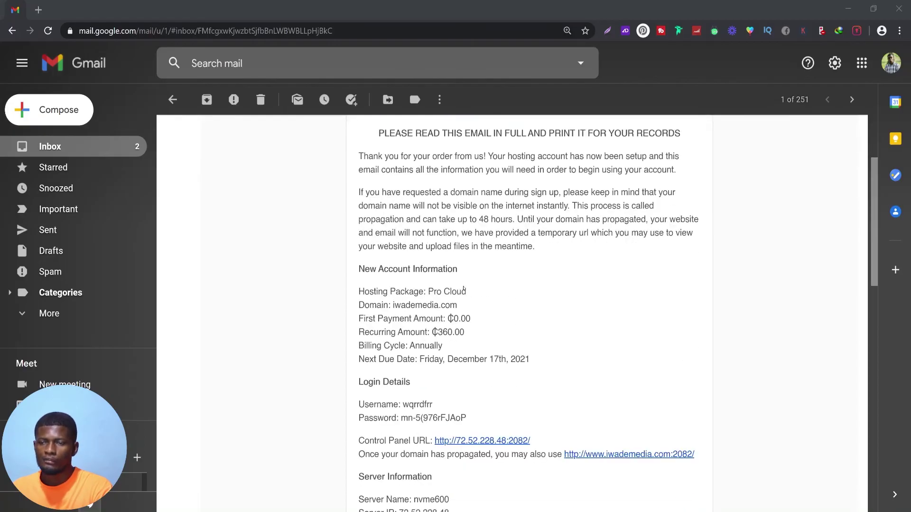
pyautogui.scroll(-2, 463, 288)
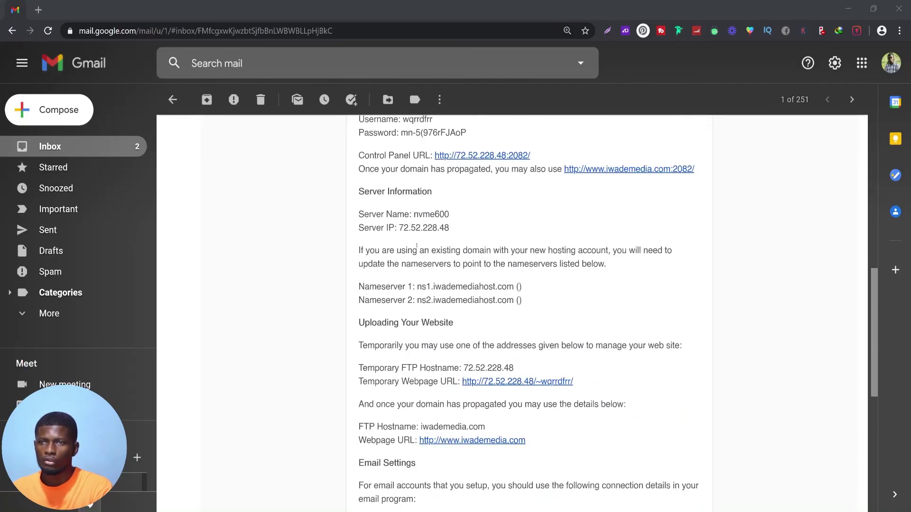
pyautogui.scroll(3, 416, 246)
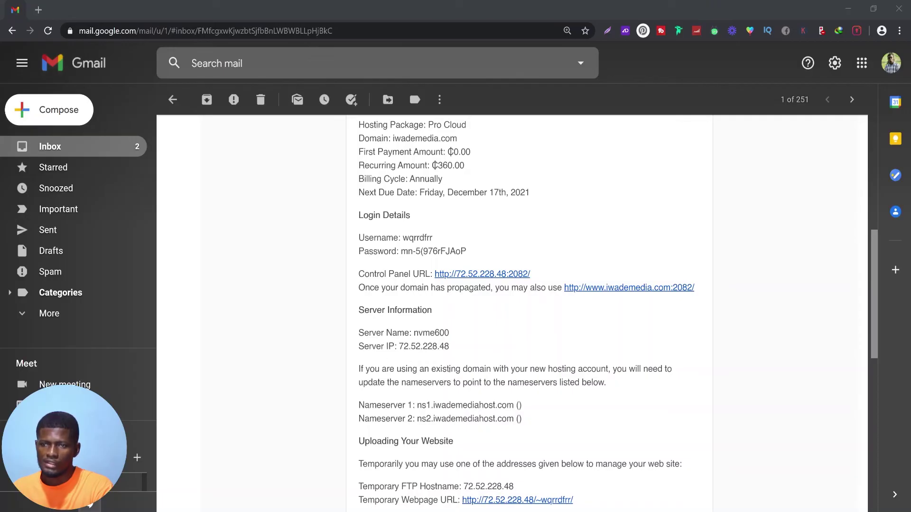
pyautogui.scroll(-1, 448, 369)
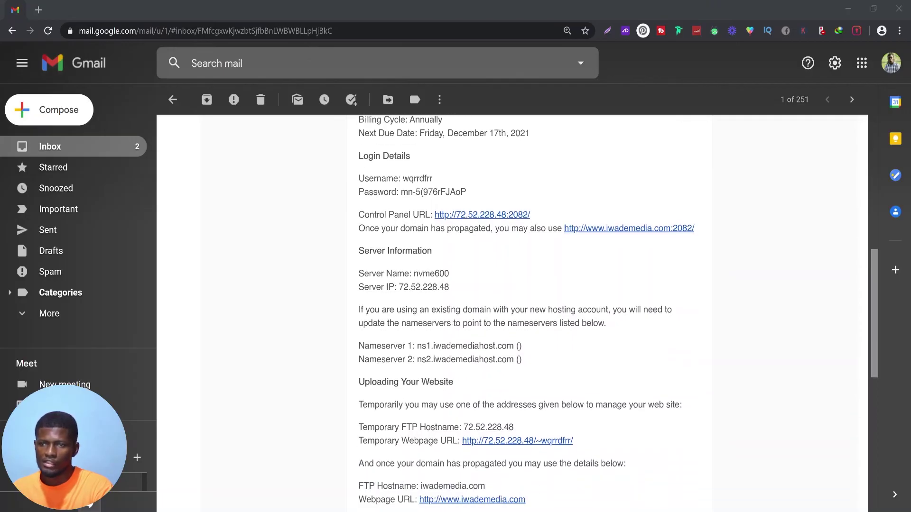
pyautogui.hotkey('alt', 'Left')
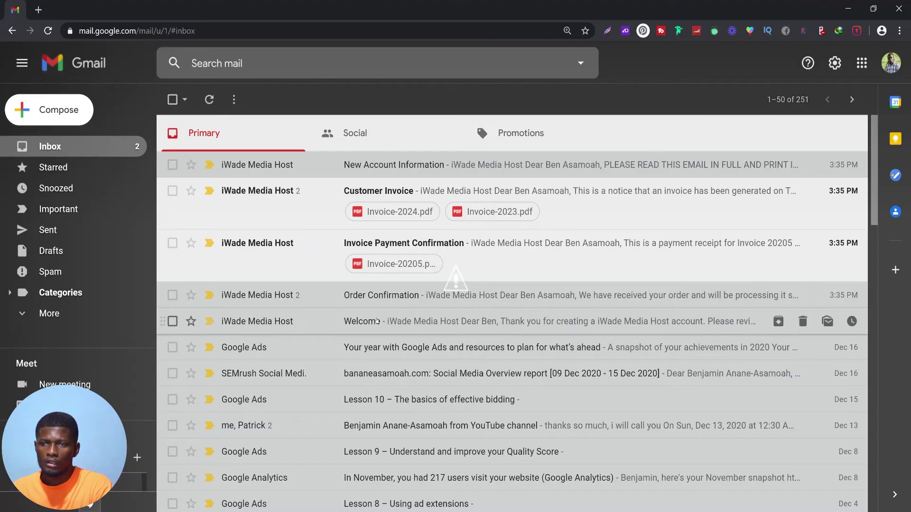
# - Reopen the Welcome email and try its client-area login link
pyautogui.click(376, 321)
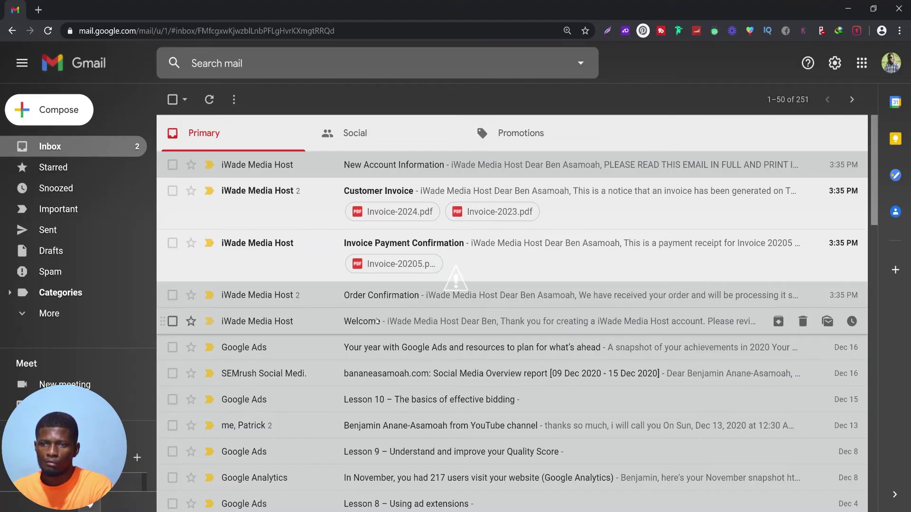
pyautogui.scroll(-3, 455, 283)
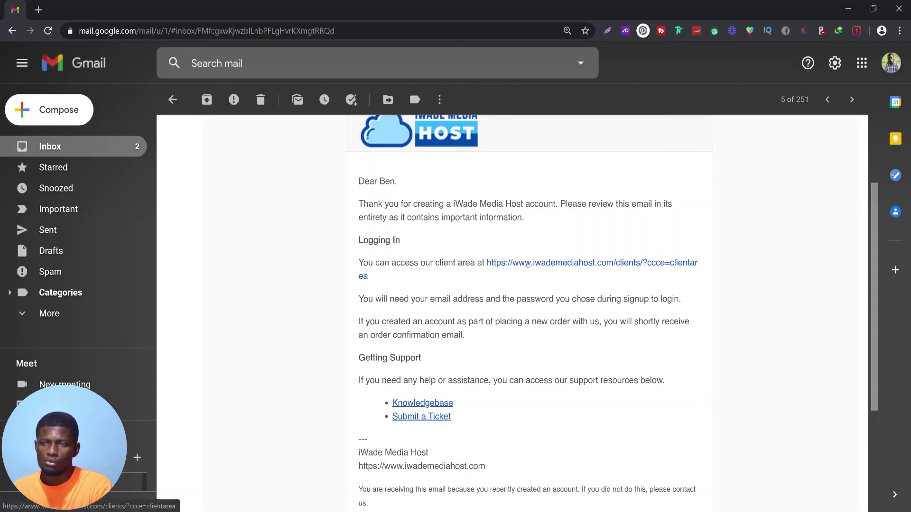
pyautogui.scroll(3, 543, 290)
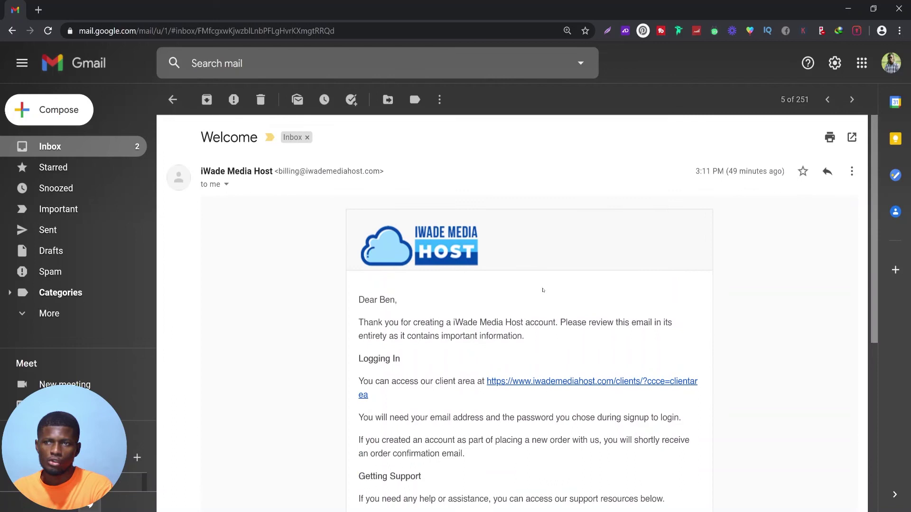
pyautogui.click(554, 382)
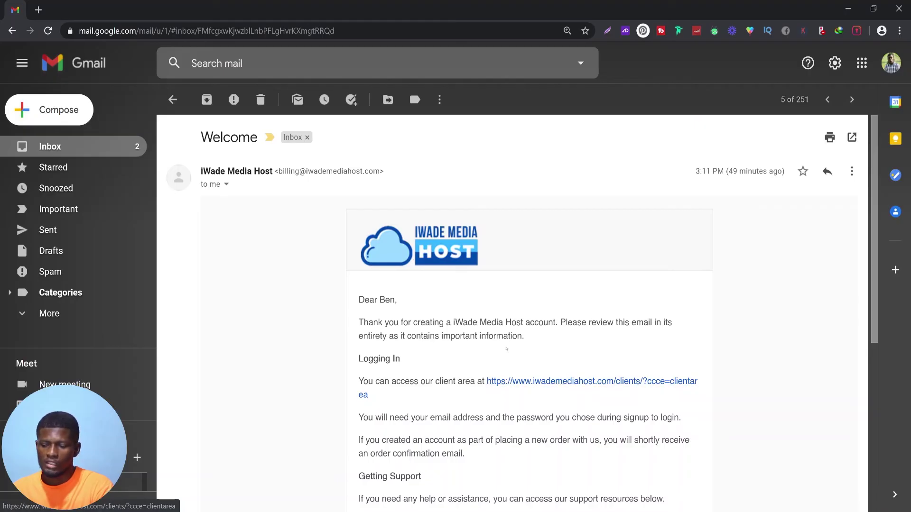
pyautogui.click(42, 9)
# - Go to iwademediahost.com in the new tab and open its login page
pyautogui.write('iwademediahost.com')
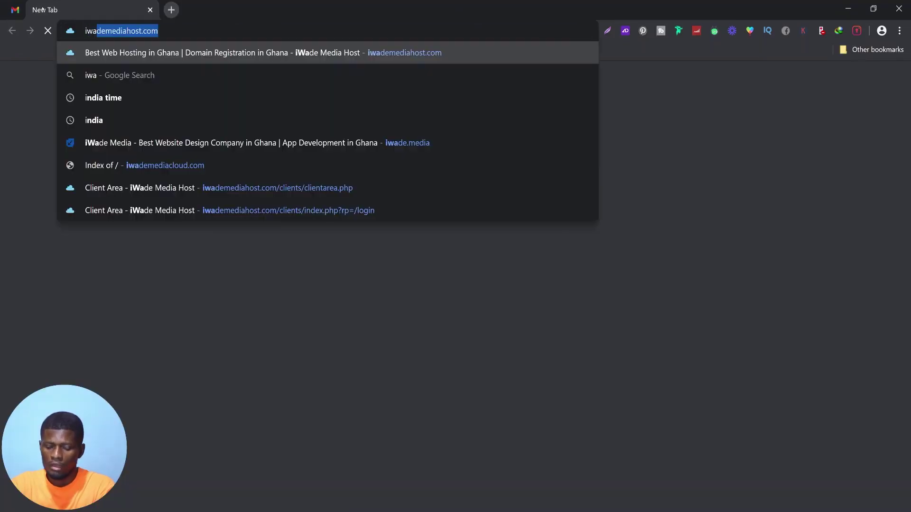
pyautogui.press('Return')
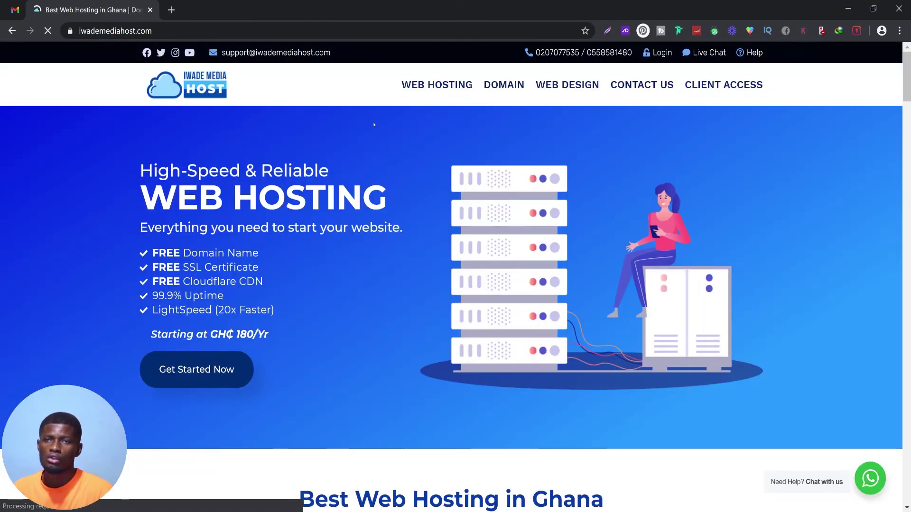
pyautogui.click(664, 55)
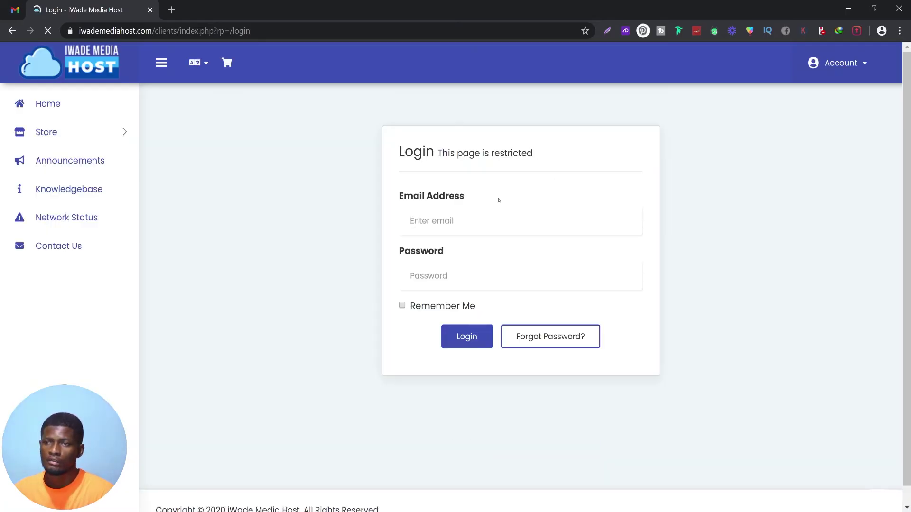
# - Follow the Welcome email's client-area link and sign in using the saved browser login
pyautogui.click(17, 10)
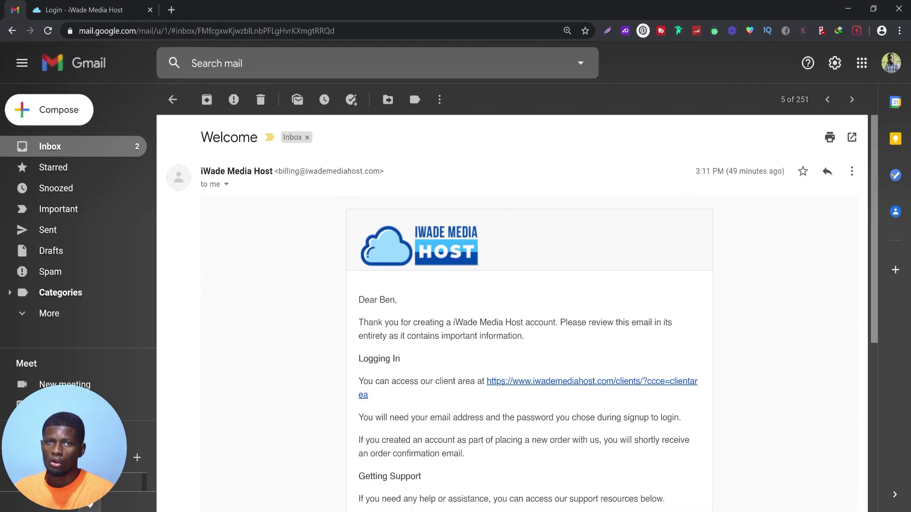
pyautogui.click(553, 382)
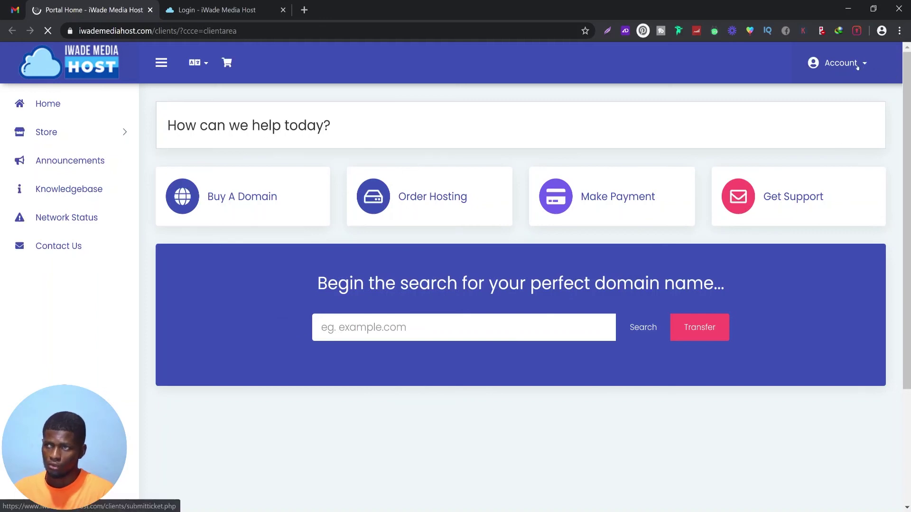
pyautogui.click(844, 71)
pyautogui.click(817, 105)
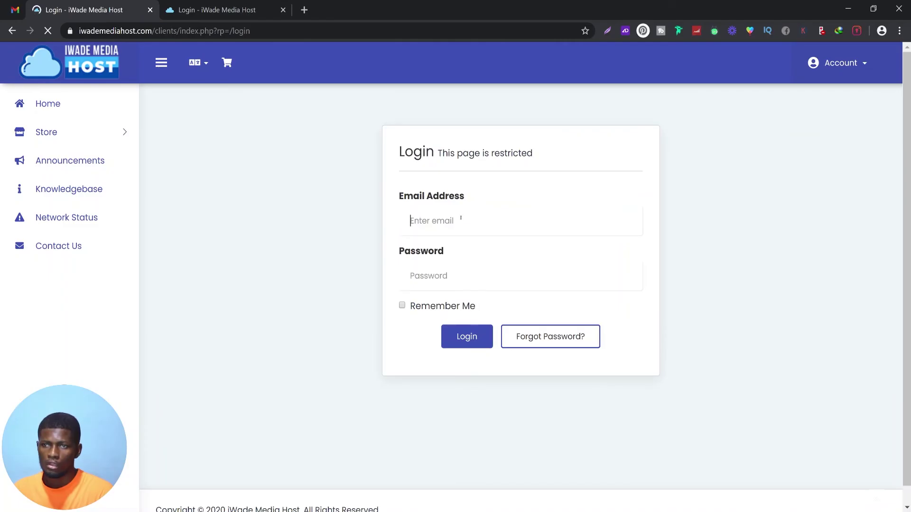
pyautogui.click(461, 218)
pyautogui.click(441, 251)
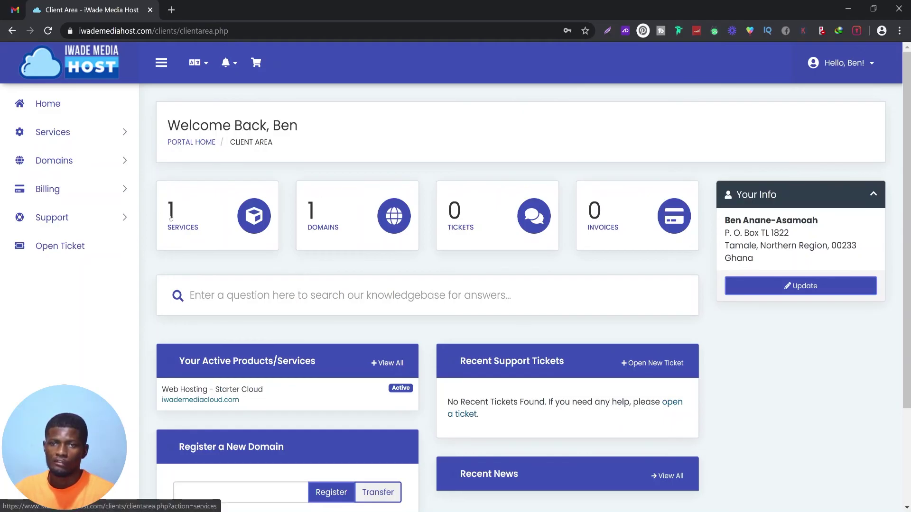
# - Open the Web Hosting - Starter Cloud product details from Services and launch Login to cPanel
pyautogui.click(314, 211)
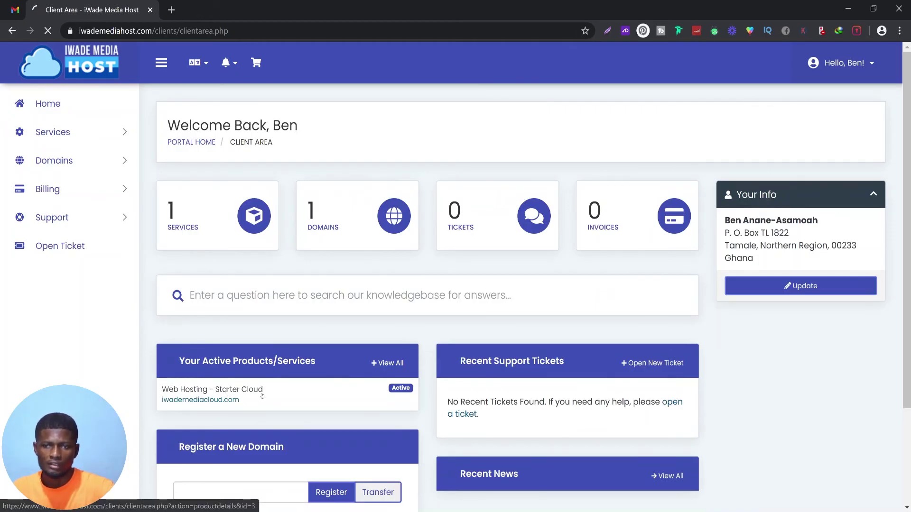
pyautogui.click(262, 396)
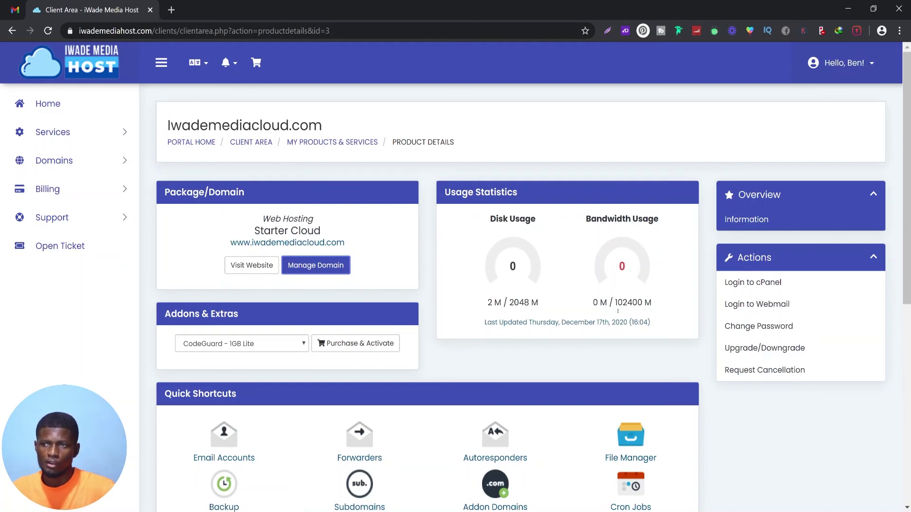
pyautogui.scroll(-5, 619, 303)
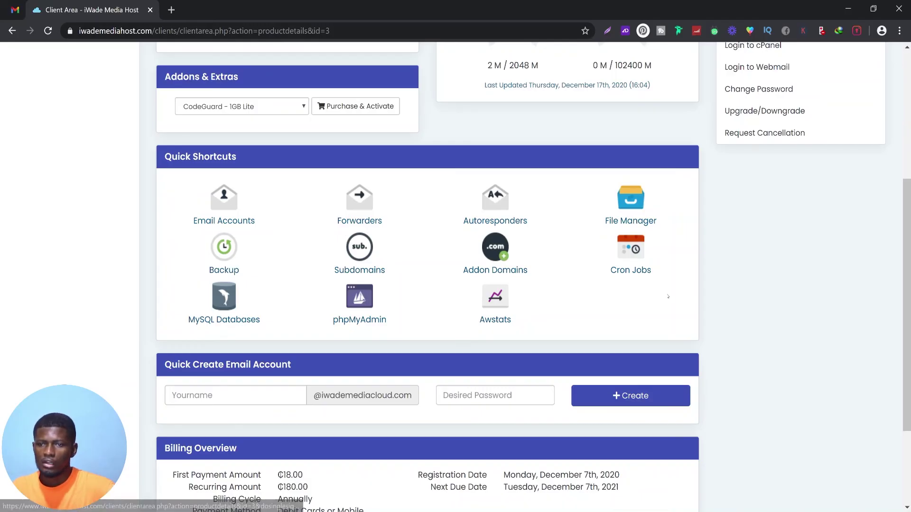
pyautogui.scroll(5, 727, 268)
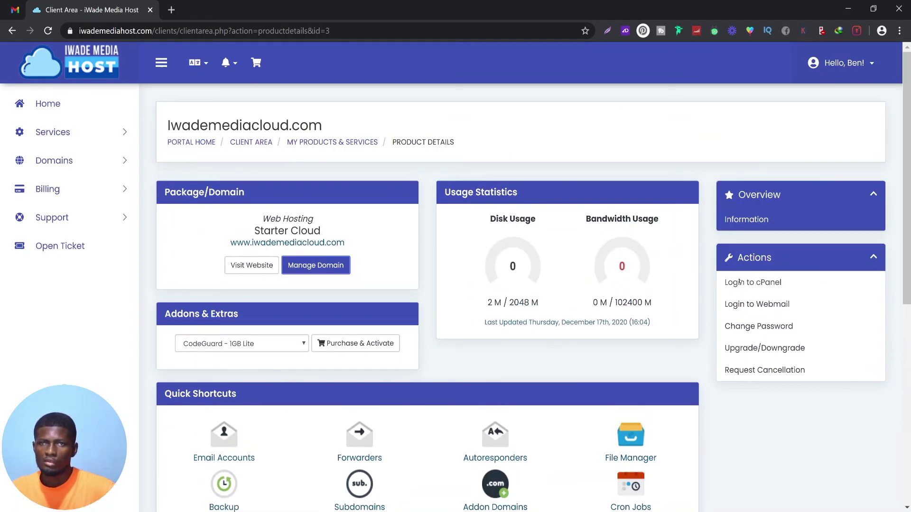
pyautogui.click(739, 282)
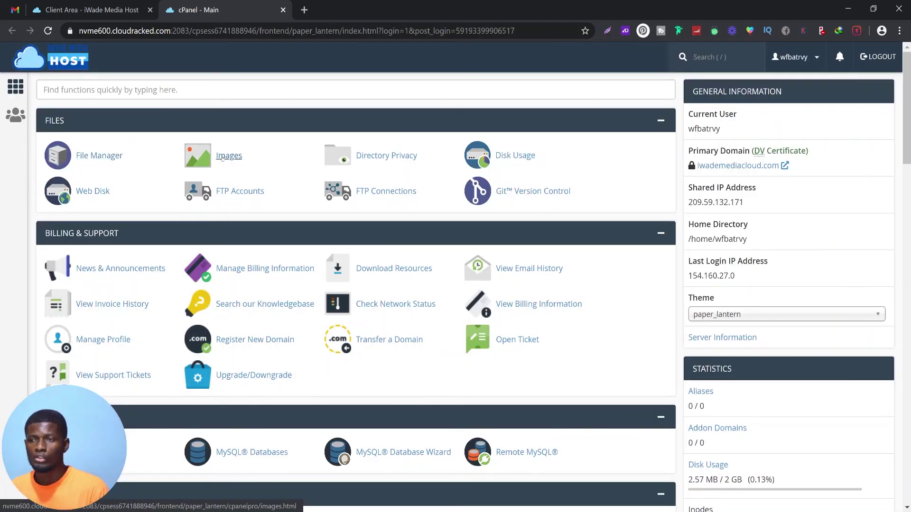
# - Filter cPanel's Find functions box with 'wor' to find WordPress Manager, then return to the client area
pyautogui.click(137, 93)
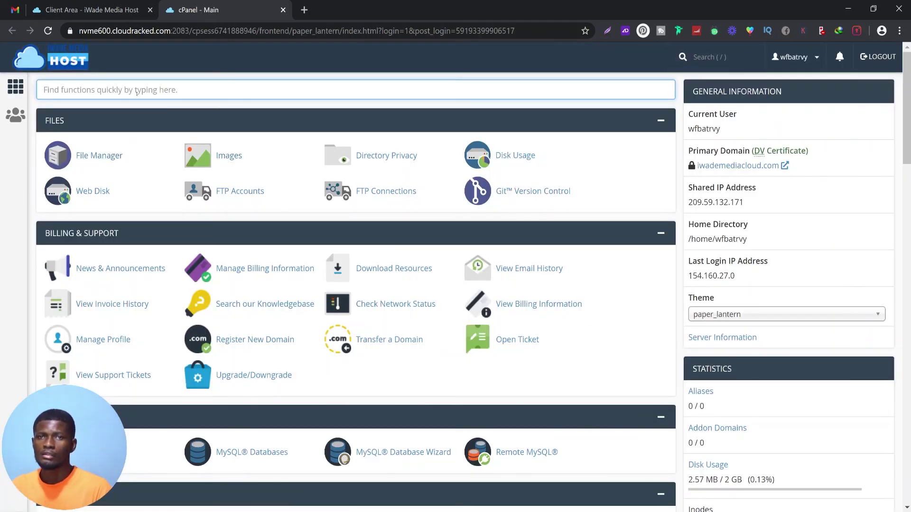
pyautogui.write('wo')
pyautogui.write('rdpr')
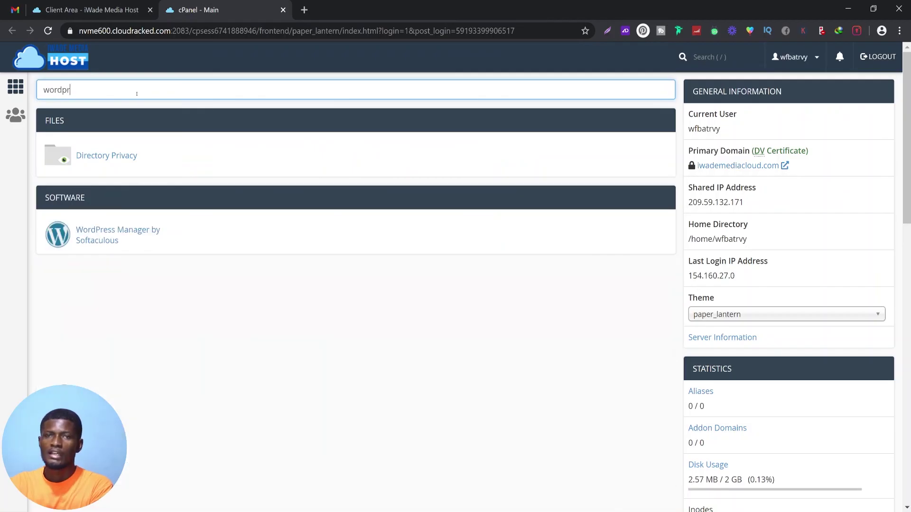
pyautogui.hotkey('ctrl', 'shift', 'Tab')
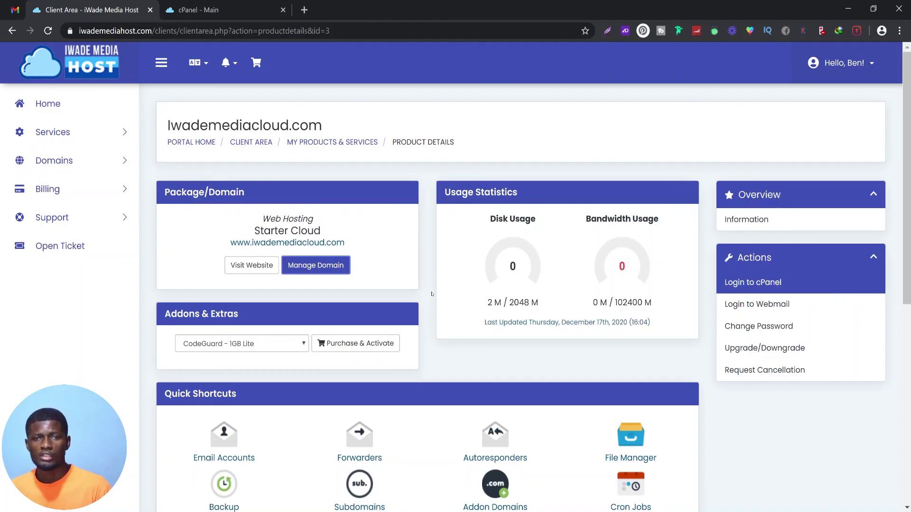
# - Expand Support in the client-area sidebar to list Tickets, Knowledgebase and Network Status
pyautogui.click(105, 223)
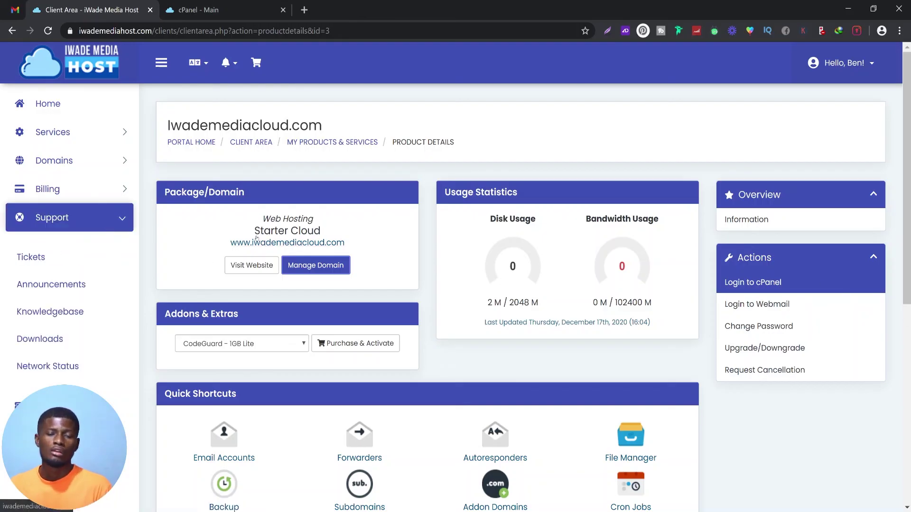